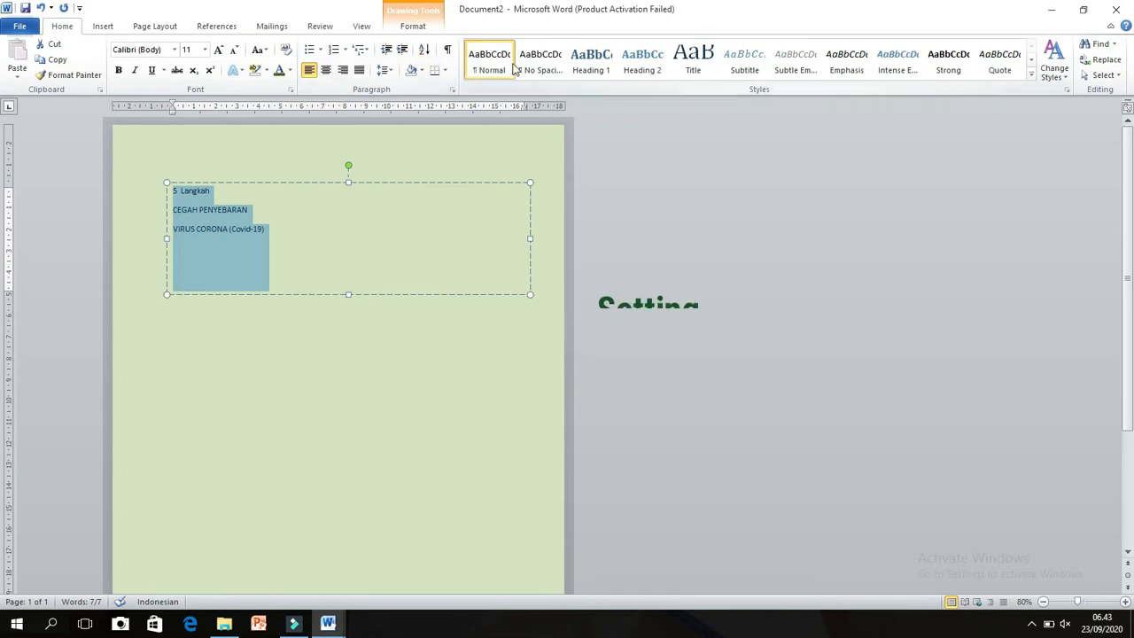
# Format the "5 Langkah" line in Brush Script MT at size 72
pyautogui.click(205, 215)
pyautogui.moveTo(173, 191); pyautogui.dragTo(209, 192)
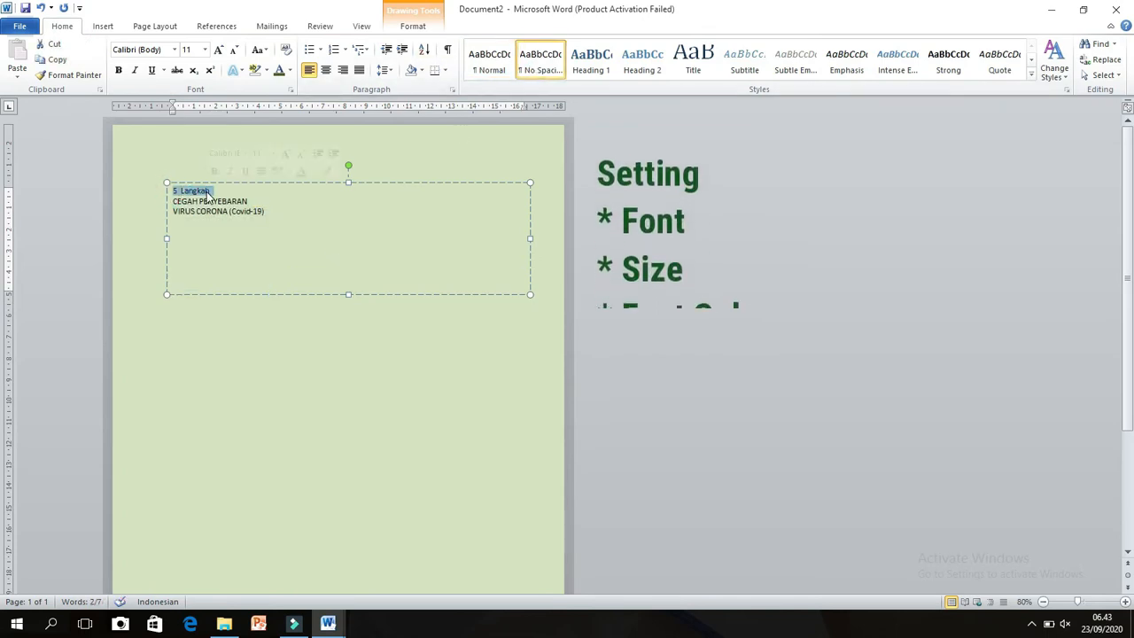
pyautogui.click(174, 50)
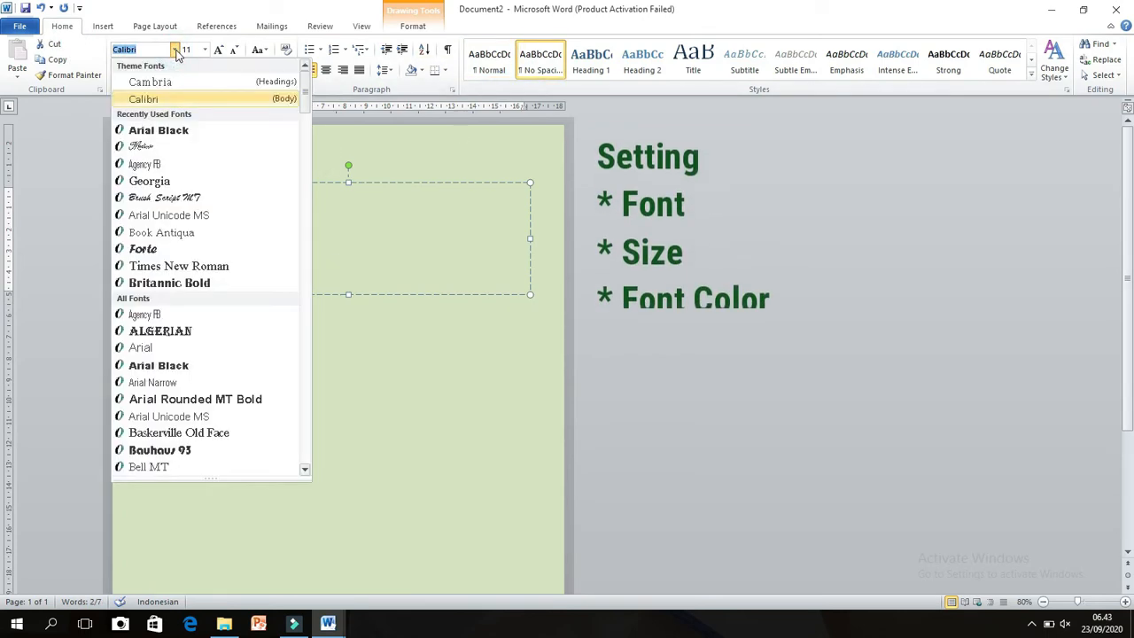
pyautogui.click(195, 198)
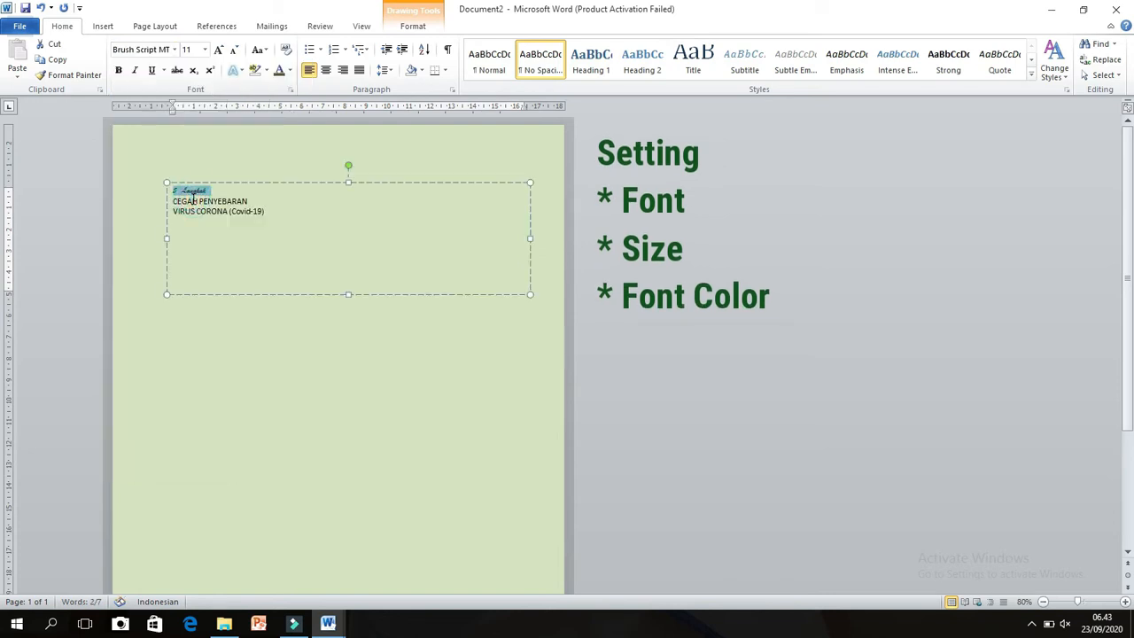
pyautogui.click(204, 50)
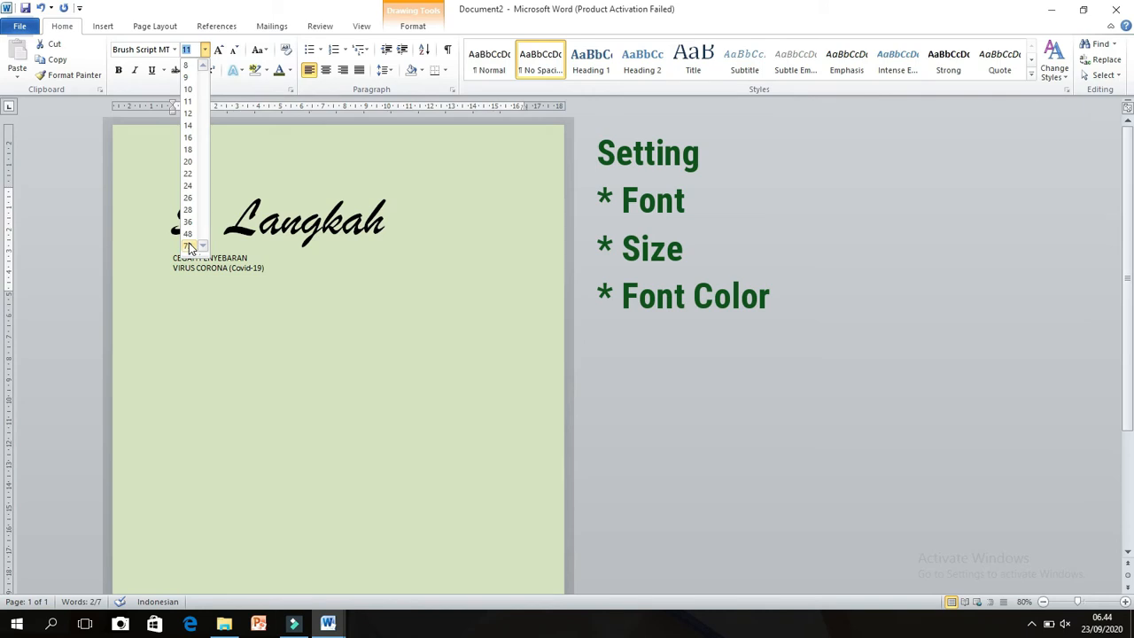
pyautogui.click(189, 244)
# Format the "CEGAH PENYEBARAN" line in Arial Black at size 36
pyautogui.moveTo(160, 258); pyautogui.dragTo(237, 258)
pyautogui.click(174, 49)
pyautogui.click(179, 193)
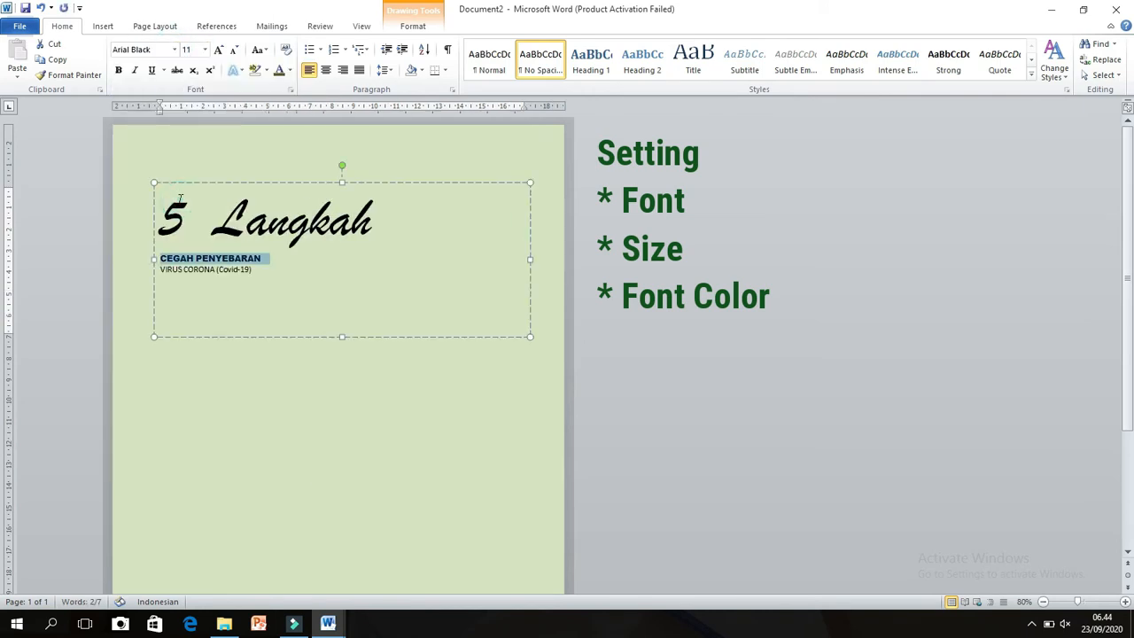
pyautogui.click(204, 51)
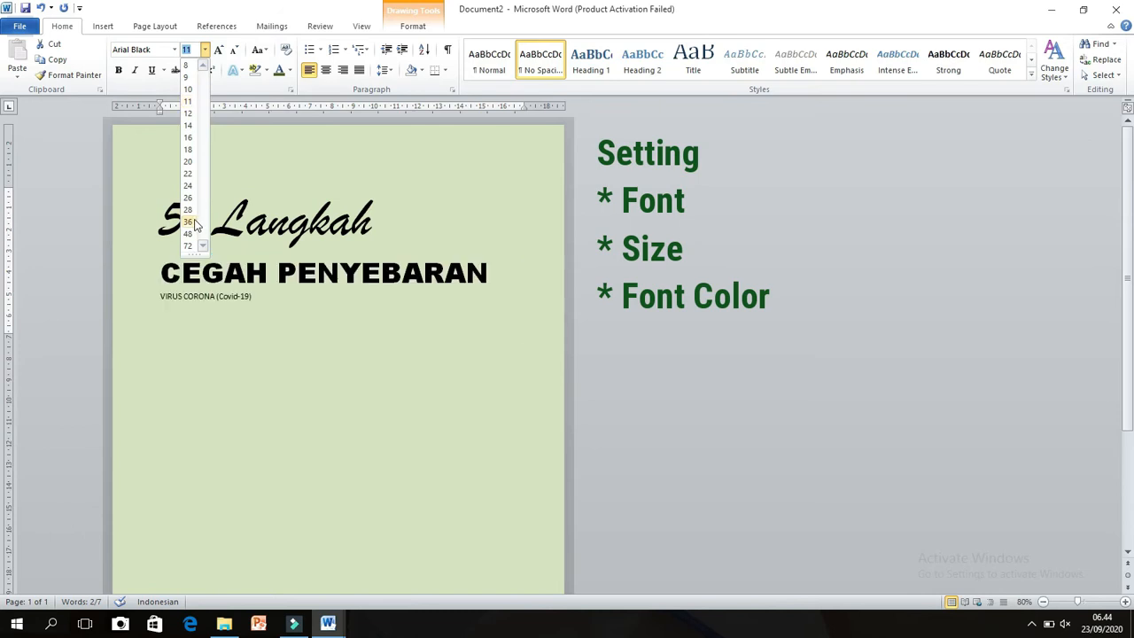
pyautogui.click(187, 222)
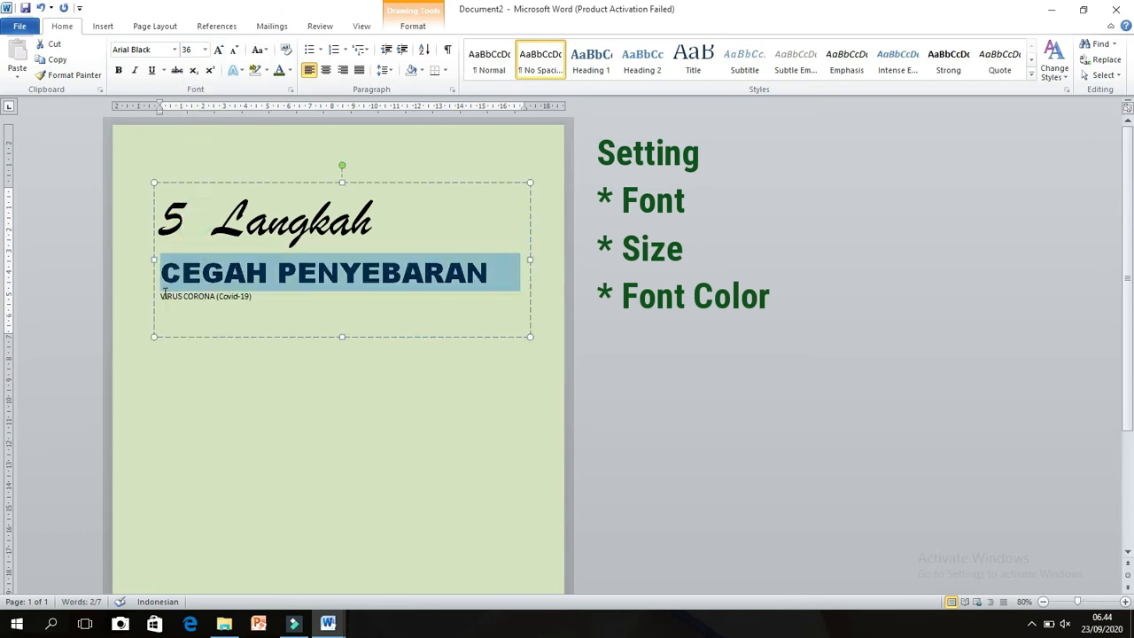
# Color the "CEGAH PENYEBARAN" line dark green, choosing from the extended standard colors
pyautogui.click(290, 70)
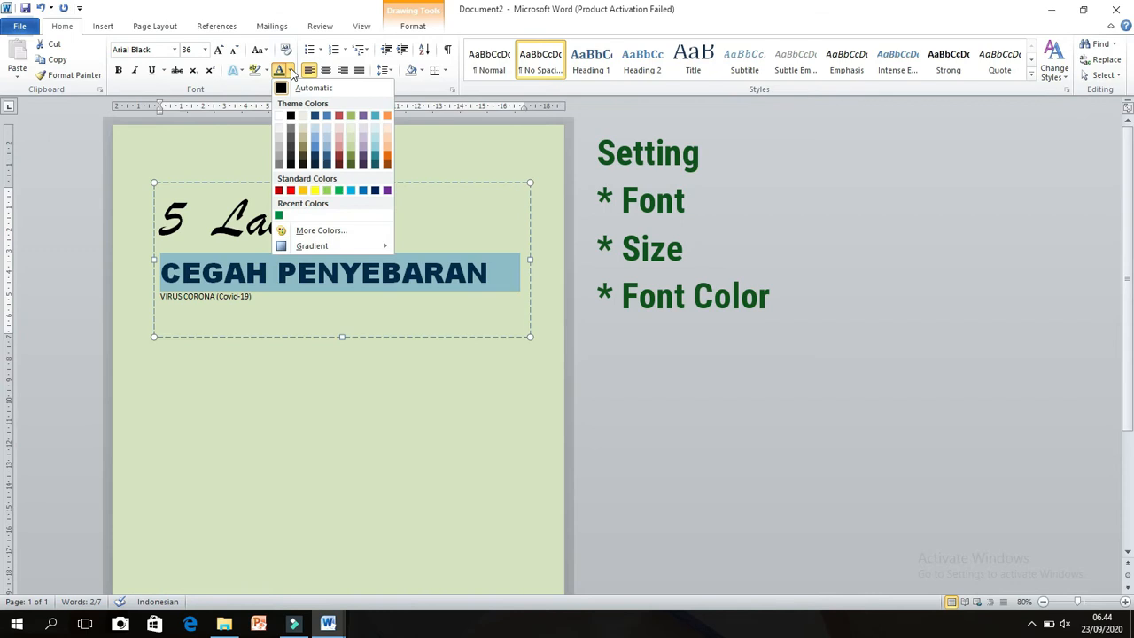
pyautogui.click(284, 232)
pyautogui.click(474, 279)
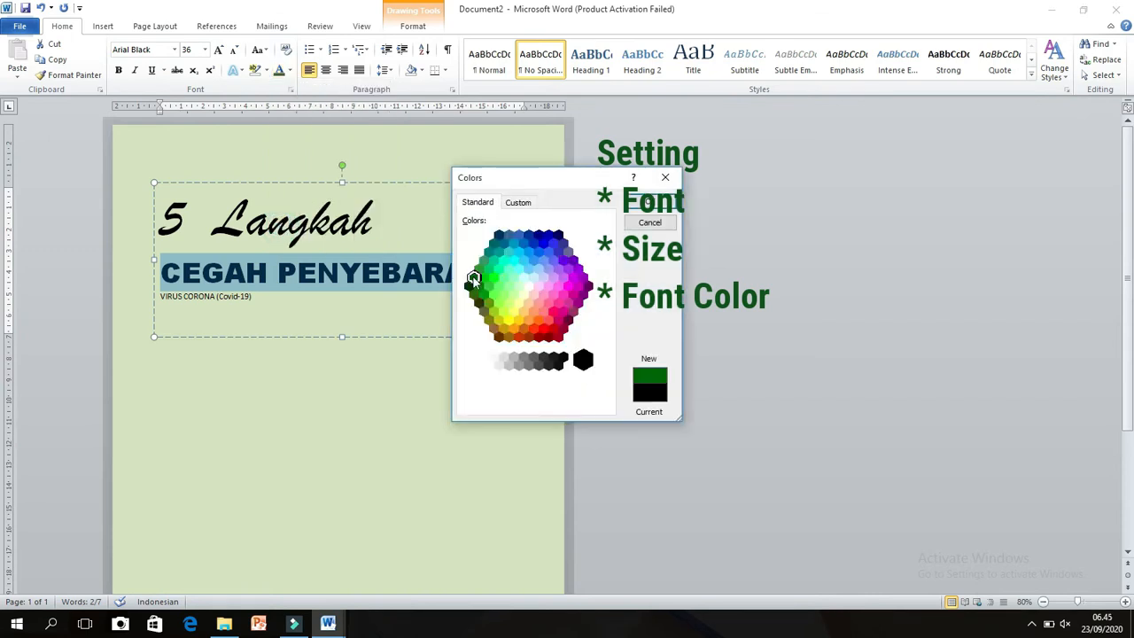
pyautogui.click(649, 203)
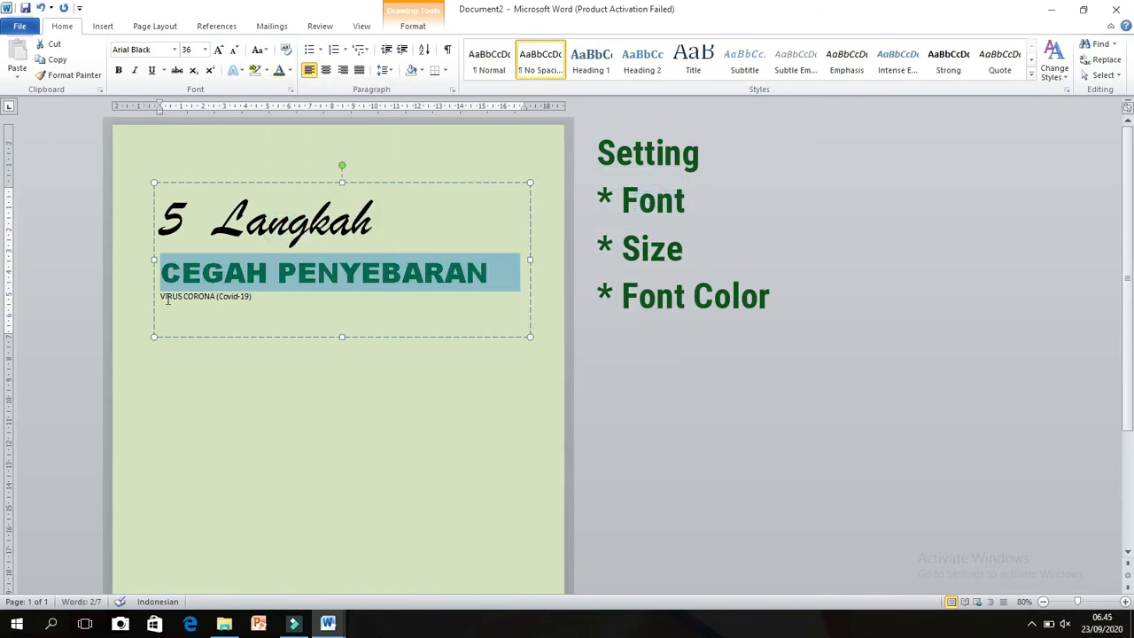
# Format the "VIRUS CORONA (Covid-19)" line in Arial Black at size 28
pyautogui.moveTo(161, 299); pyautogui.dragTo(254, 305)
pyautogui.click(175, 49)
pyautogui.click(159, 131)
pyautogui.click(204, 50)
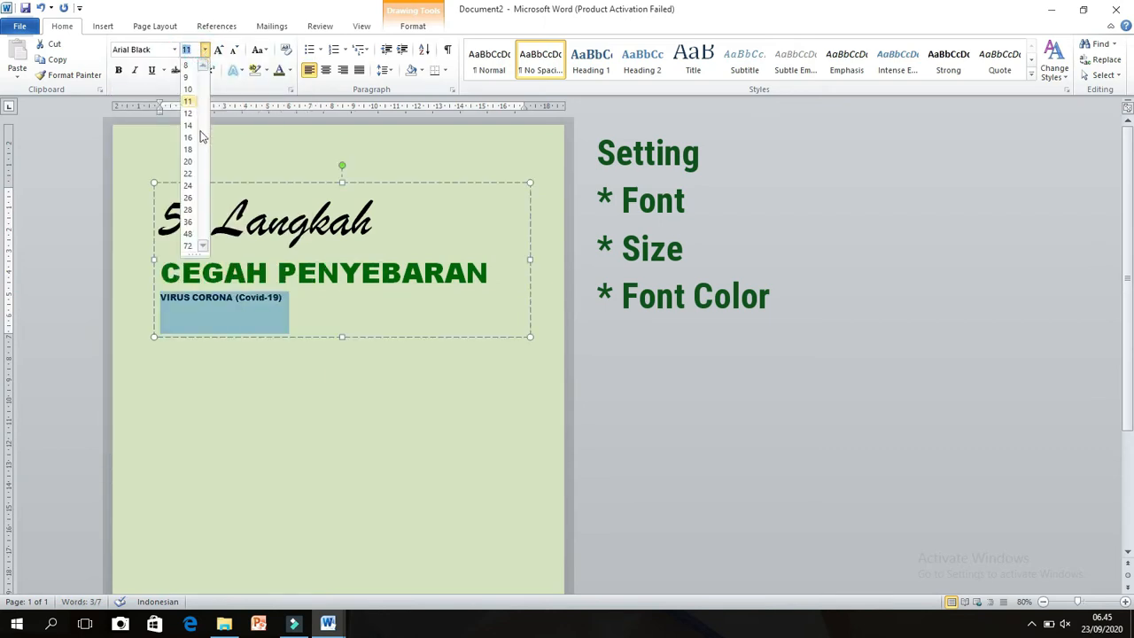
pyautogui.click(190, 211)
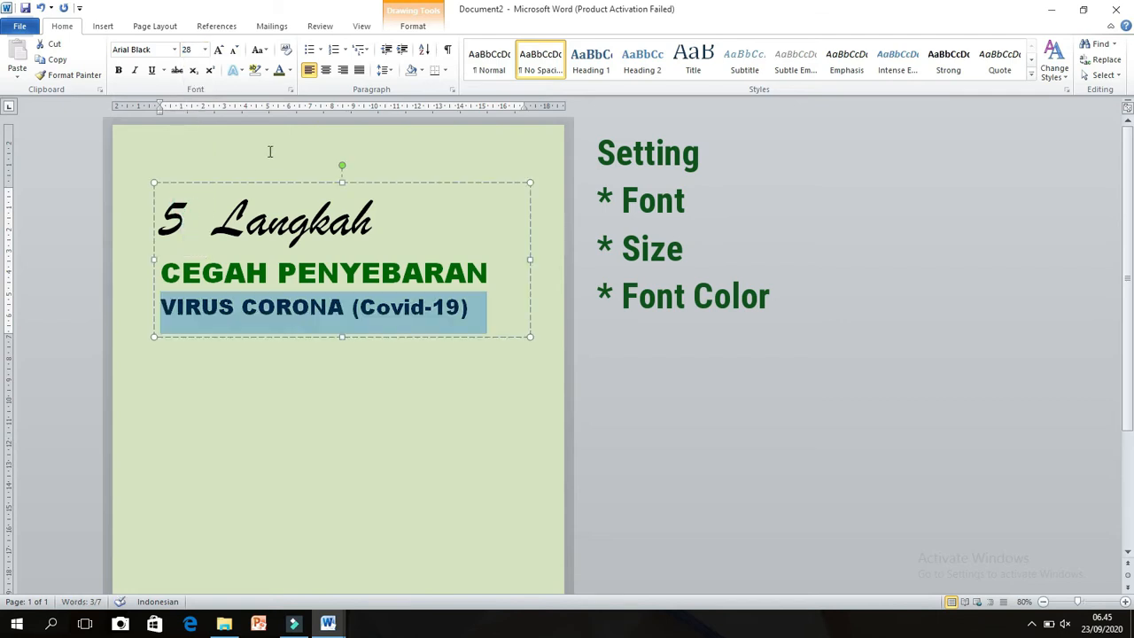
# Color the "VIRUS CORONA (Covid-19)" line the darkest green of the extended standard colors
pyautogui.click(293, 72)
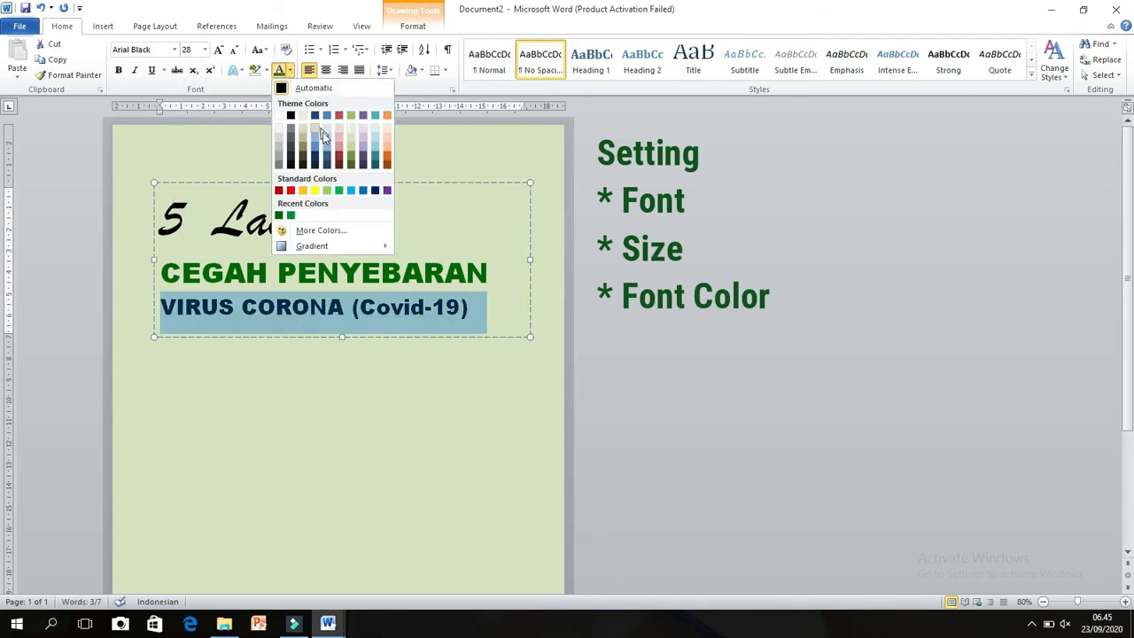
pyautogui.click(315, 230)
pyautogui.click(468, 286)
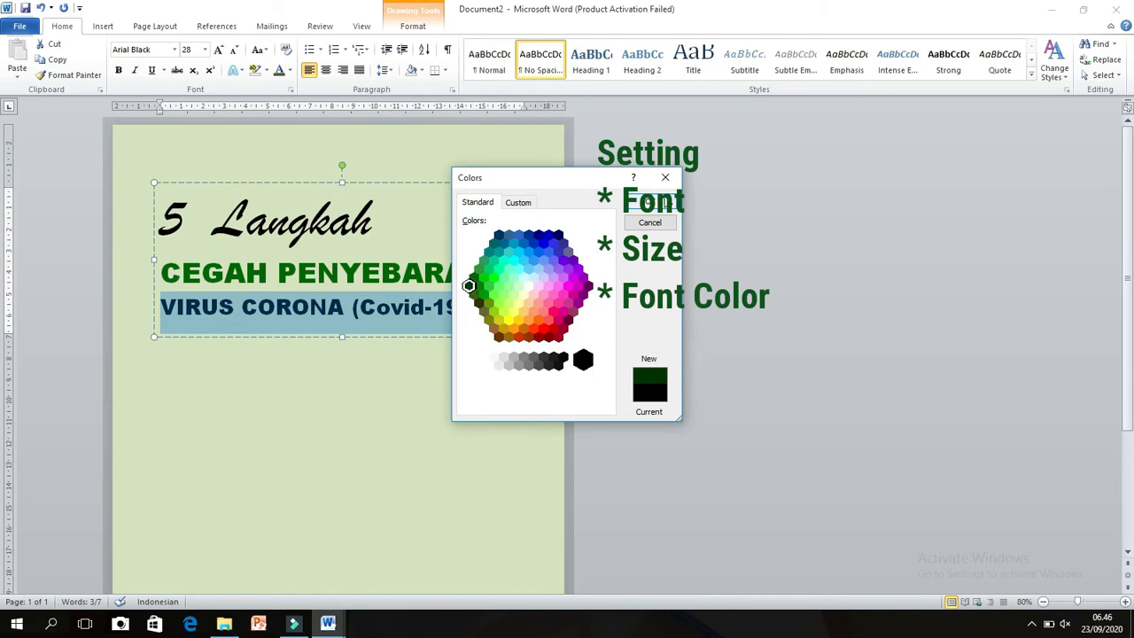
pyautogui.click(656, 202)
pyautogui.click(558, 341)
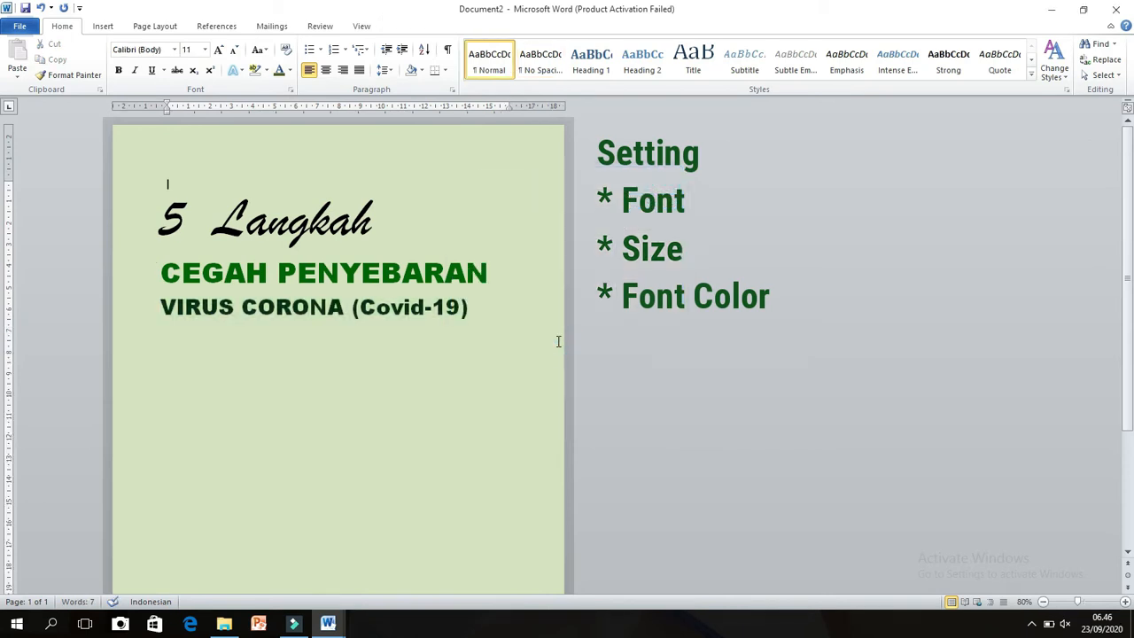
# Find the "logo UIM" picture in the Documents folder by searching for "log" and insert it
pyautogui.click(105, 28)
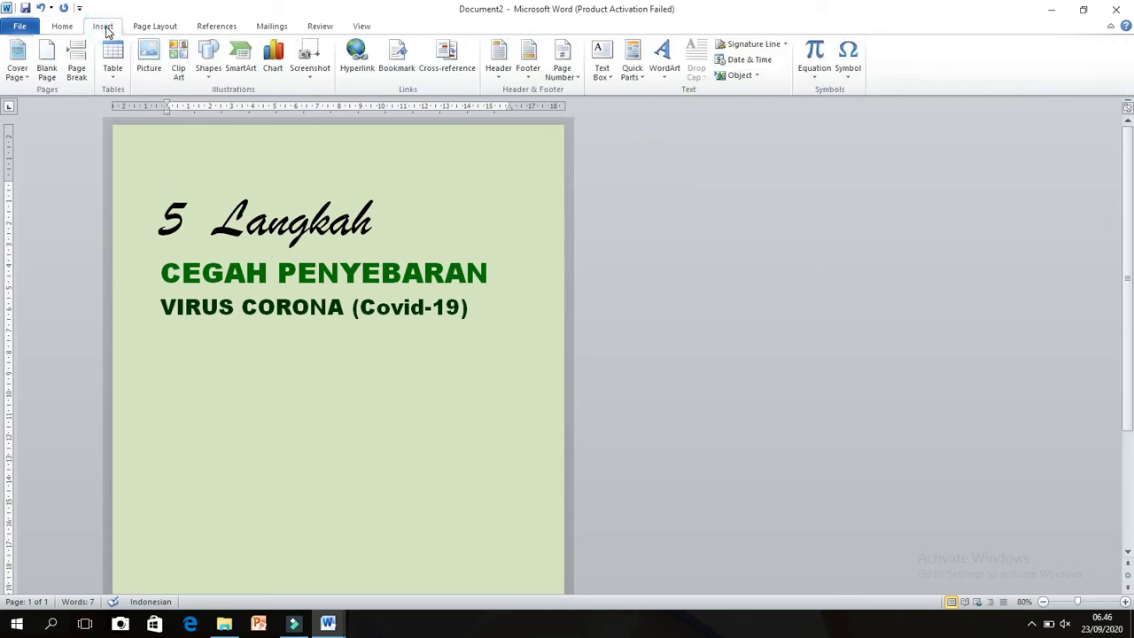
pyautogui.click(149, 53)
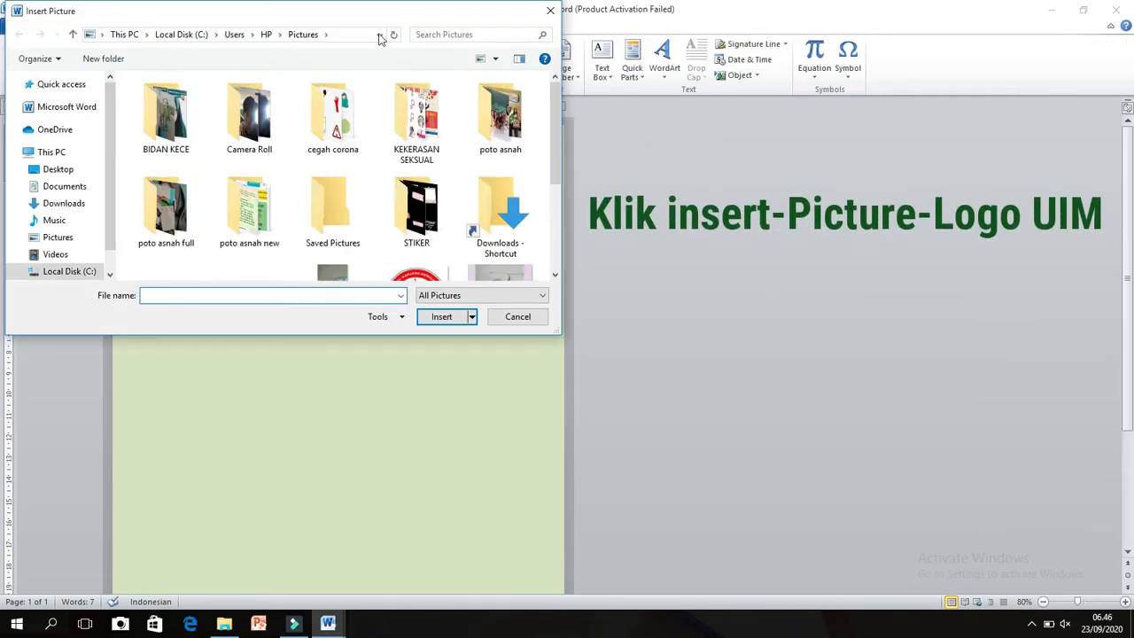
pyautogui.click(88, 184)
pyautogui.click(443, 34)
pyautogui.write('log')
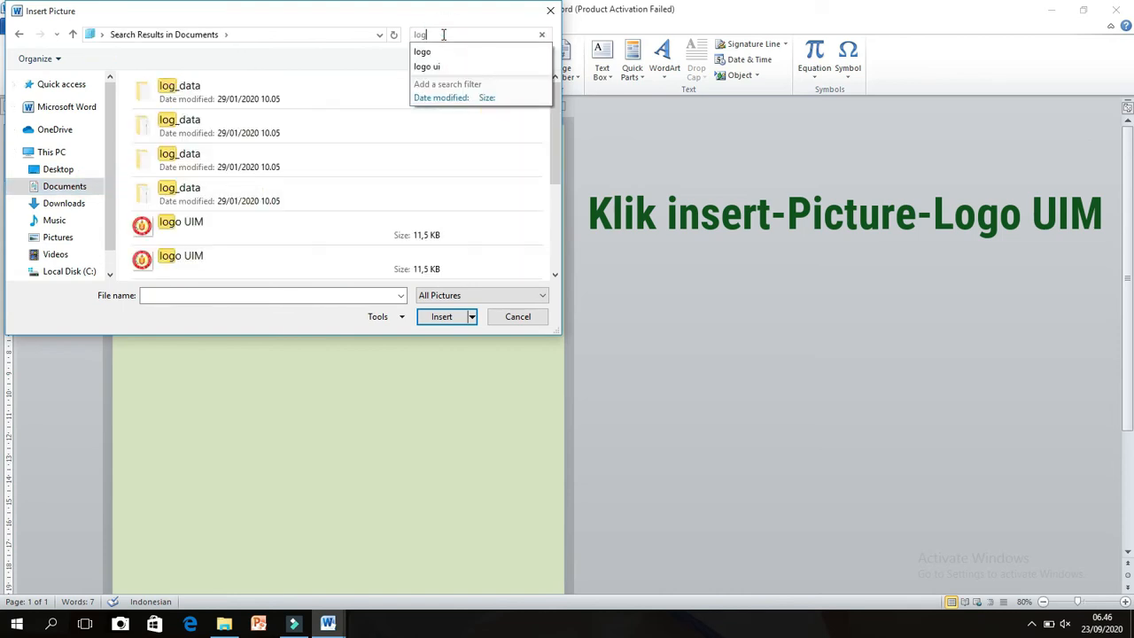
pyautogui.click(248, 227)
pyautogui.click(441, 318)
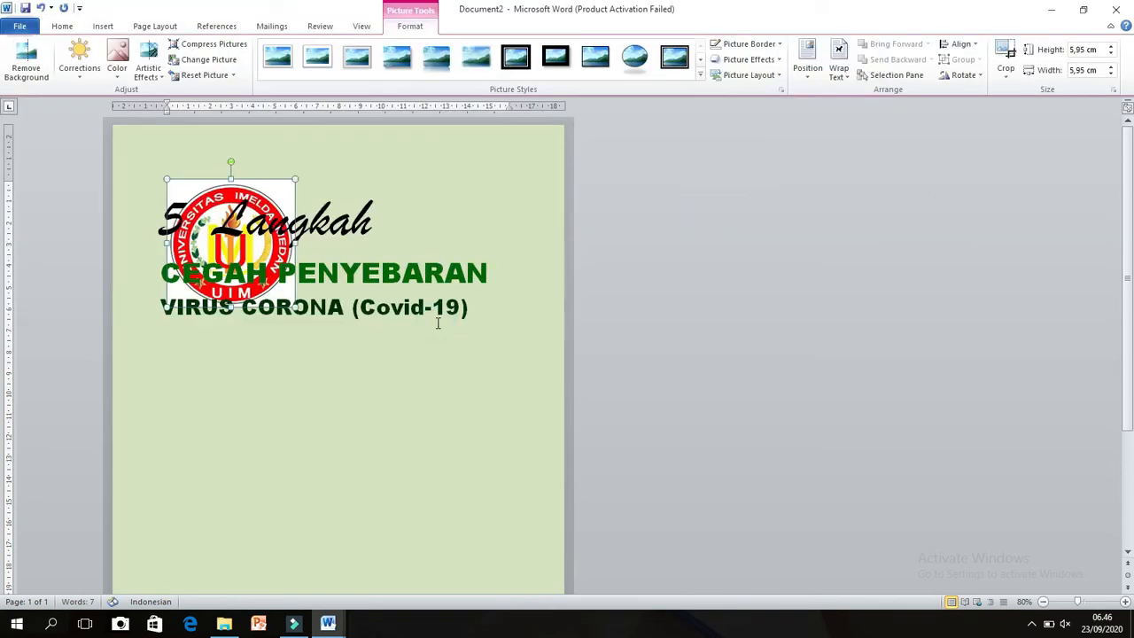
# Remove the logo's white background, enlarging the kept area so the whole red ring is preserved
pyautogui.click(23, 61)
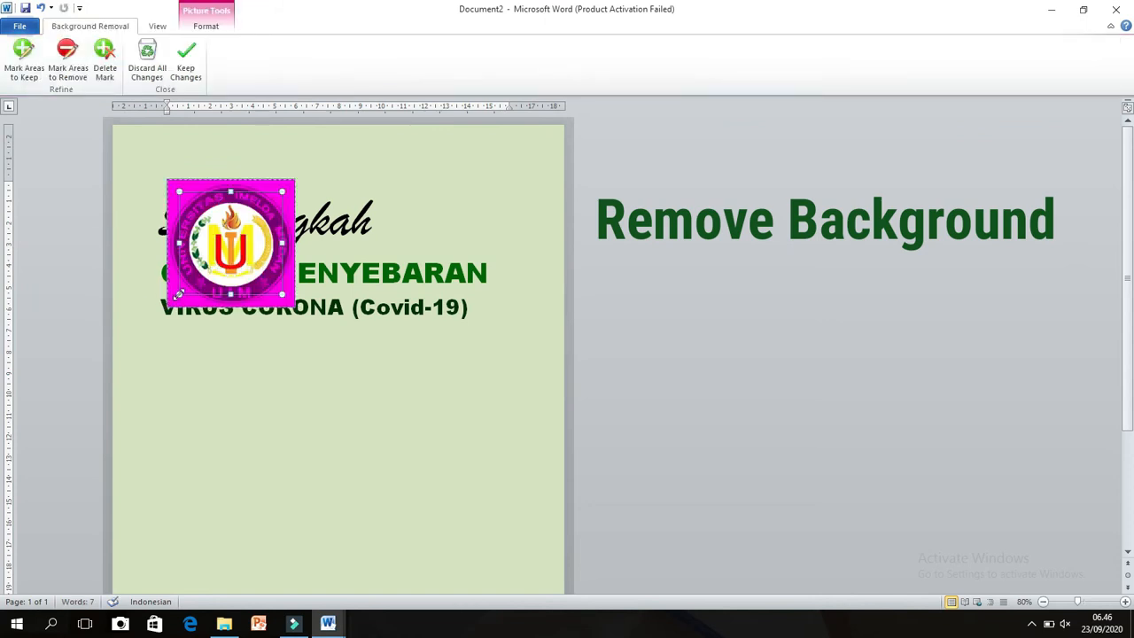
pyautogui.moveTo(178, 294); pyautogui.dragTo(172, 303)
pyautogui.moveTo(282, 192); pyautogui.dragTo(296, 177)
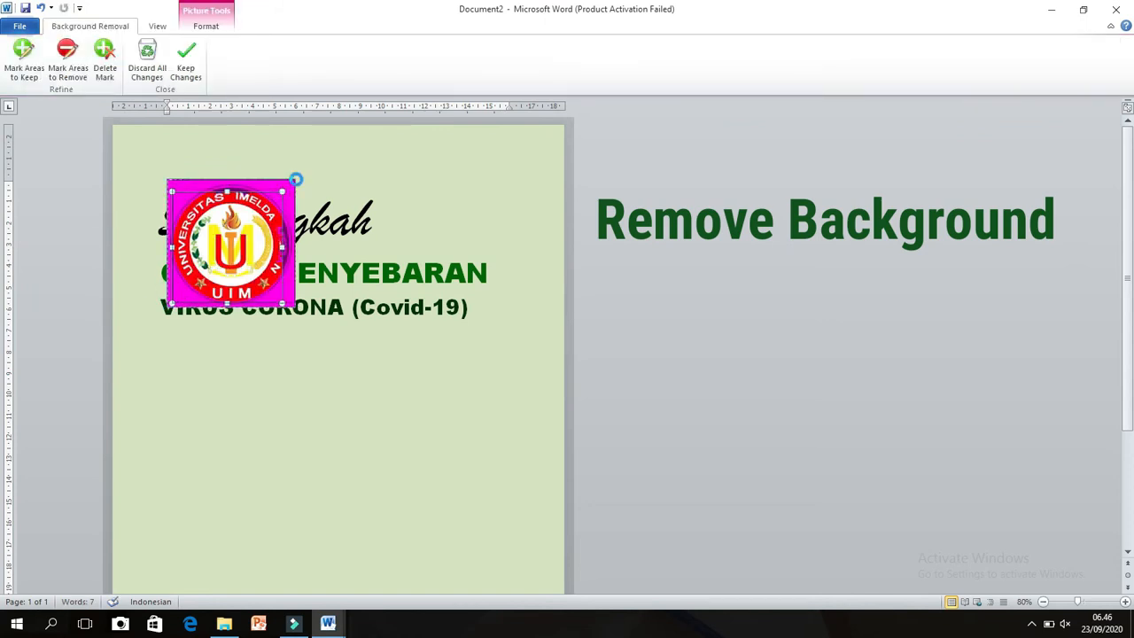
pyautogui.click(186, 64)
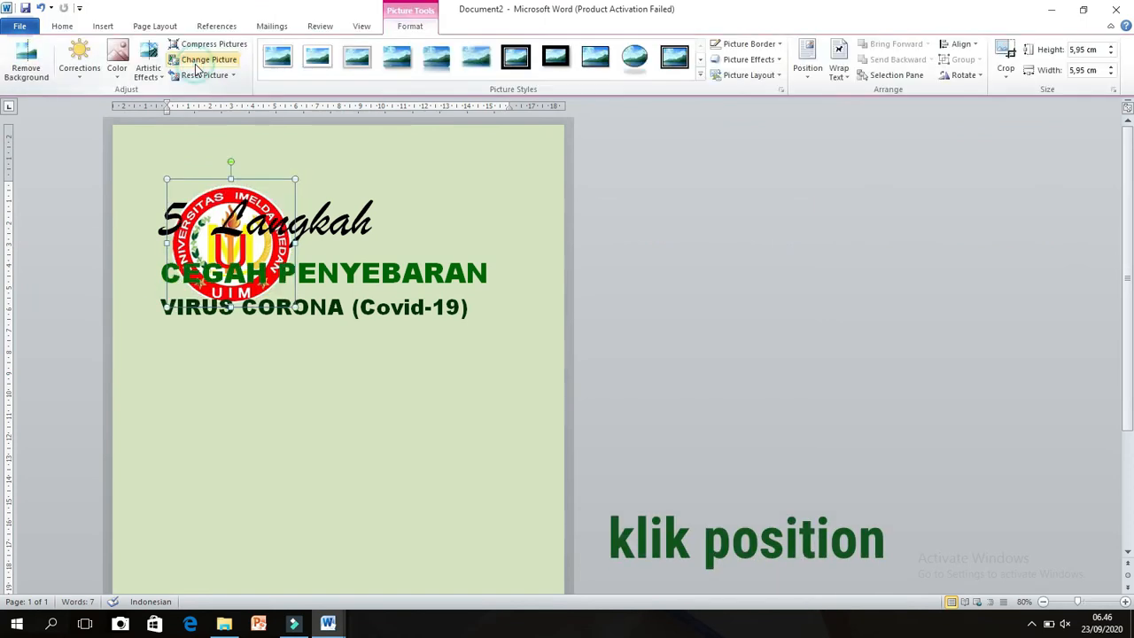
# Position the logo at the page's upper right with text wrapping, then shrink it and move it into the corner beside the title
pyautogui.click(807, 62)
pyautogui.click(893, 186)
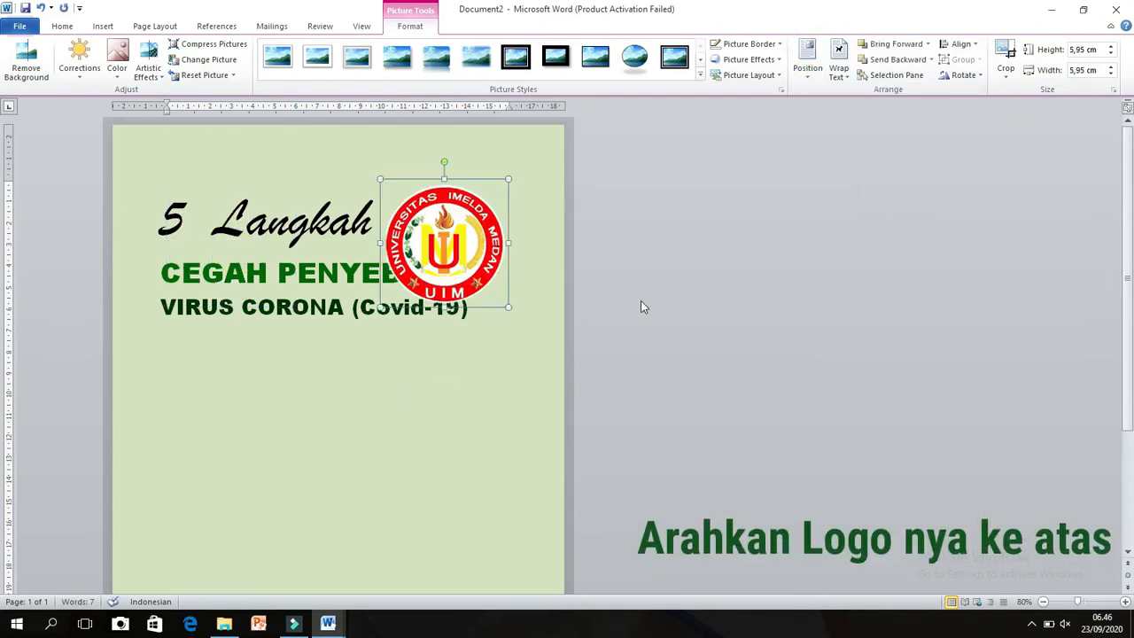
pyautogui.moveTo(380, 307); pyautogui.dragTo(407, 280)
pyautogui.moveTo(450, 248); pyautogui.dragTo(509, 191)
pyautogui.moveTo(459, 229); pyautogui.dragTo(482, 208)
pyautogui.moveTo(522, 171); pyautogui.dragTo(523, 180)
# Reduce the "(Covid-19)" text in the third title line to size 18
pyautogui.scroll(-2, 495, 204)
pyautogui.click(224, 228)
pyautogui.moveTo(224, 227); pyautogui.dragTo(326, 228)
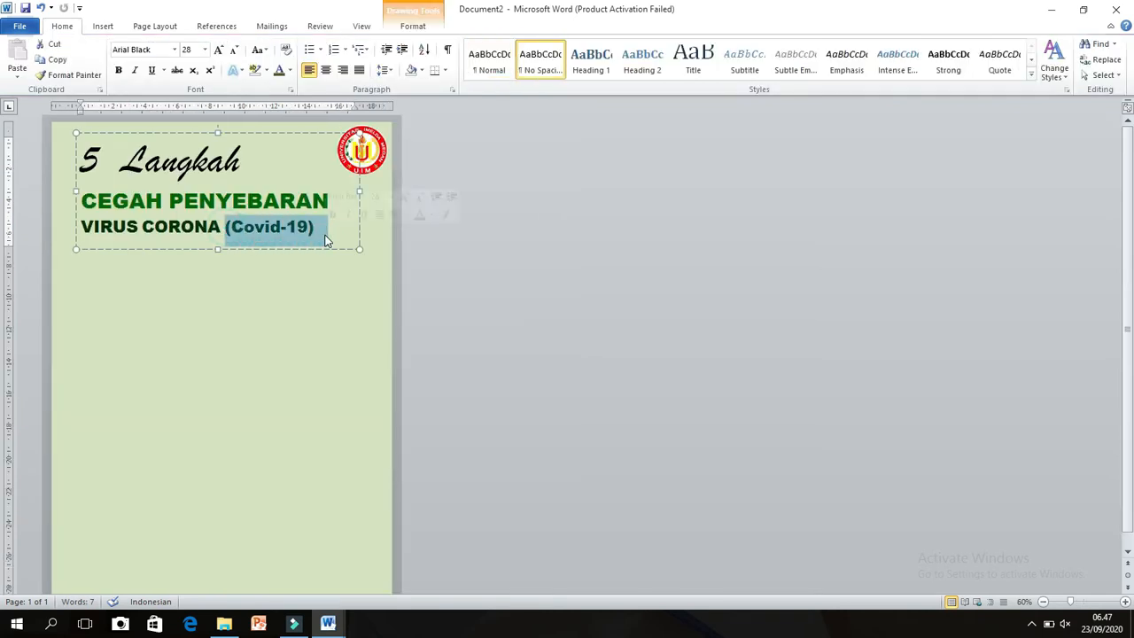
pyautogui.click(204, 51)
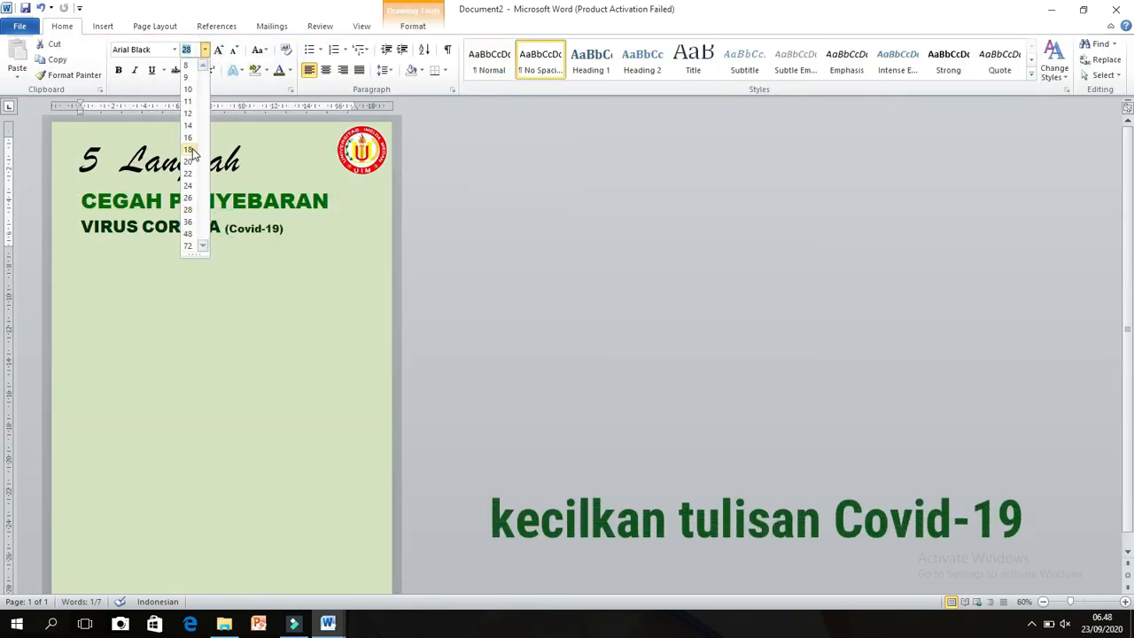
pyautogui.click(193, 150)
pyautogui.click(283, 257)
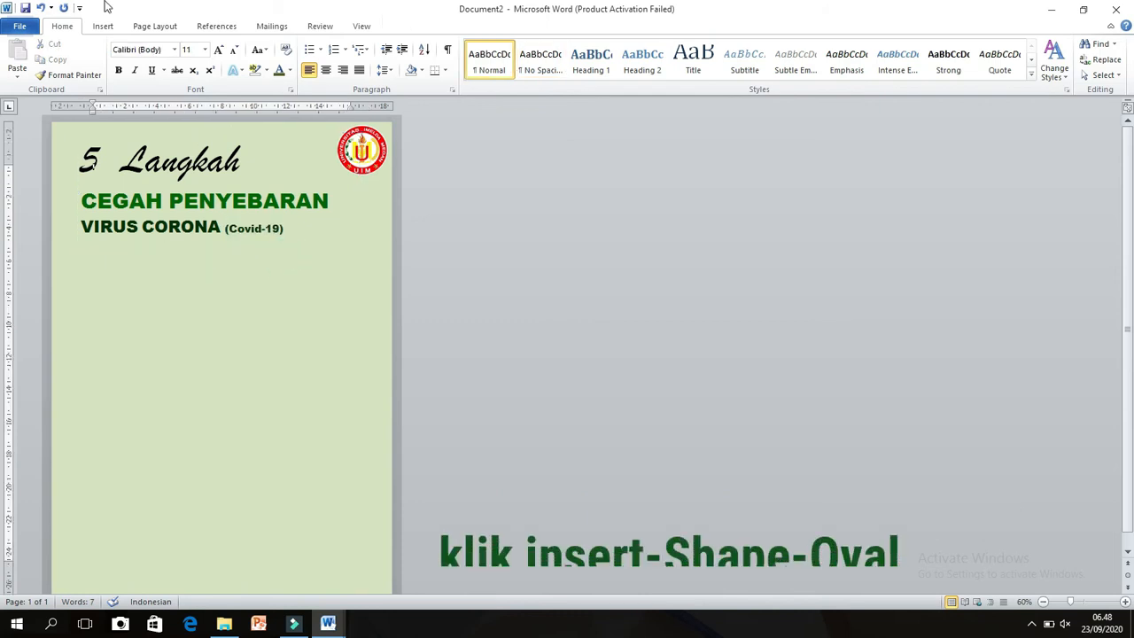
# Draw an oval about 4.03 cm high and 4.2 cm wide below the title, near the page's left edge
pyautogui.click(105, 28)
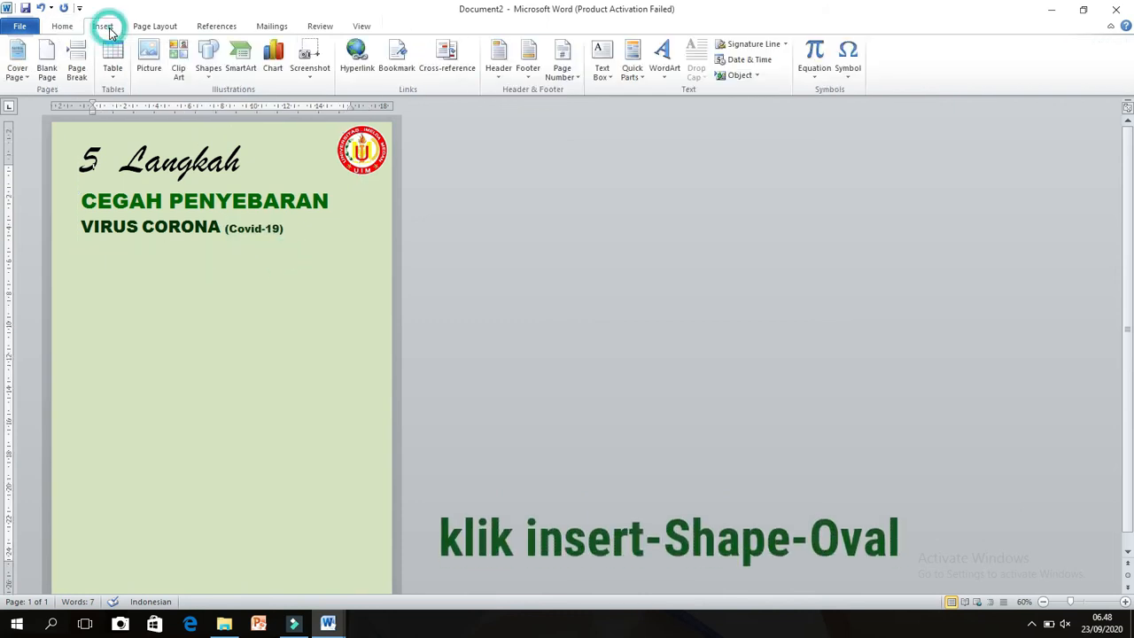
pyautogui.click(208, 57)
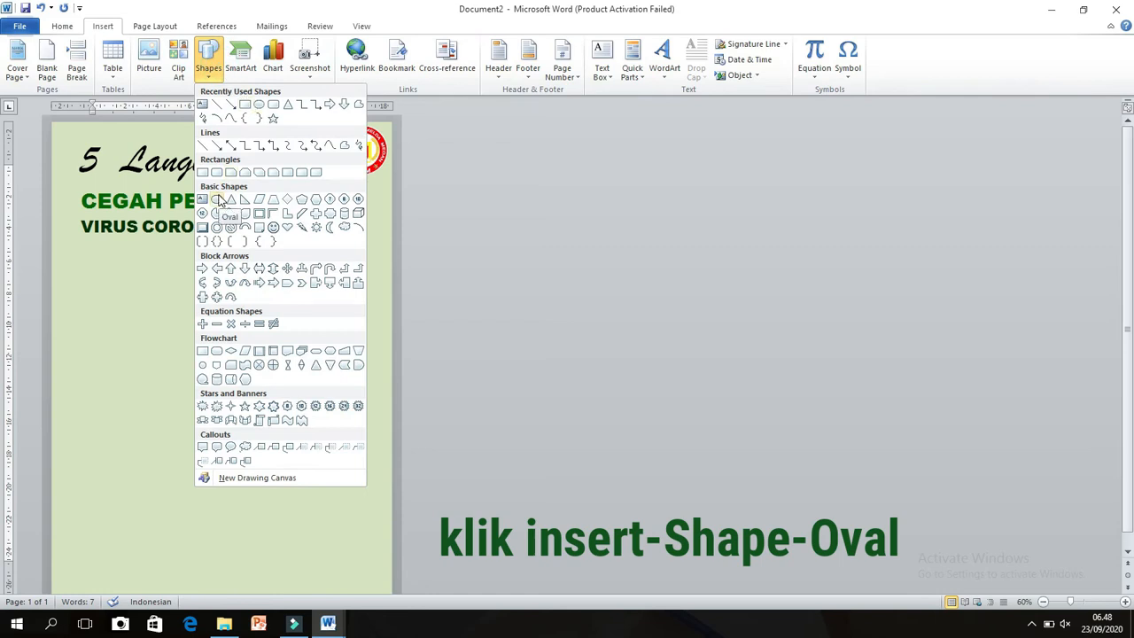
pyautogui.click(258, 105)
pyautogui.moveTo(87, 265)
pyautogui.mouseDown()
pyautogui.moveTo(165, 339)
pyautogui.moveTo(154, 330)
pyautogui.mouseUp()
pyautogui.moveTo(106, 299); pyautogui.dragTo(102, 297)
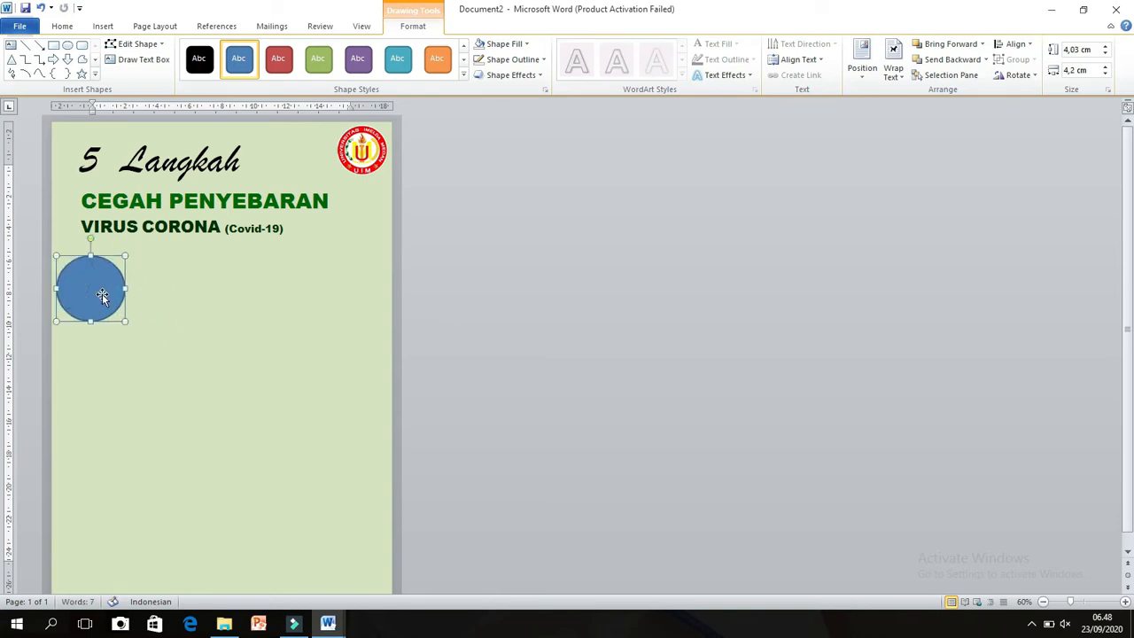
# Fill the oval with light yellow and remove its outline
pyautogui.click(535, 44)
pyautogui.click(550, 204)
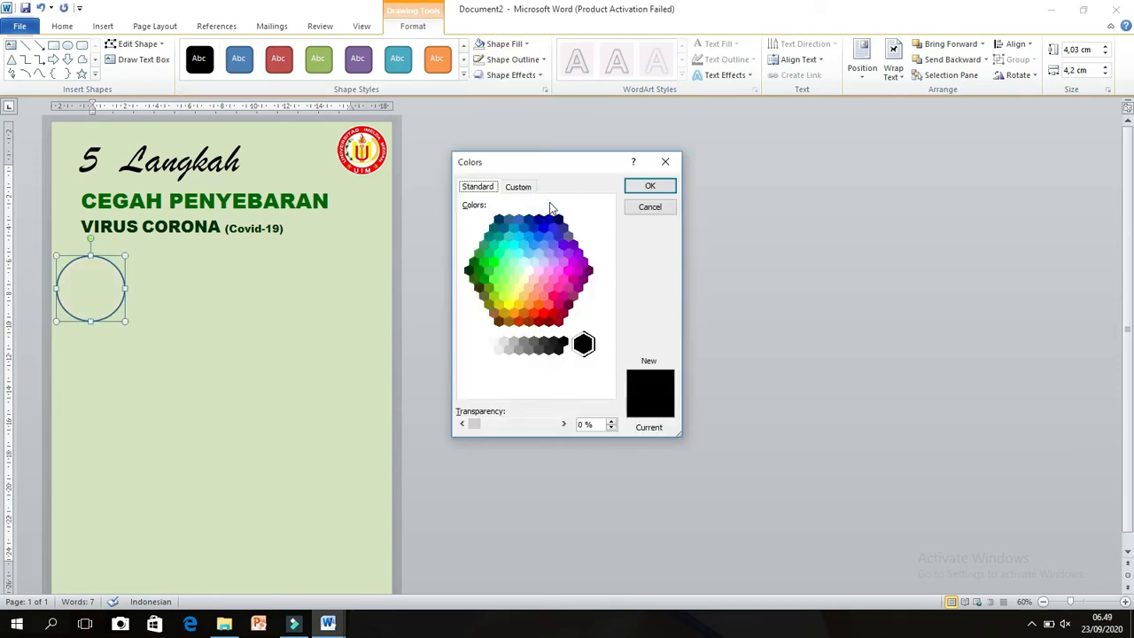
pyautogui.click(524, 280)
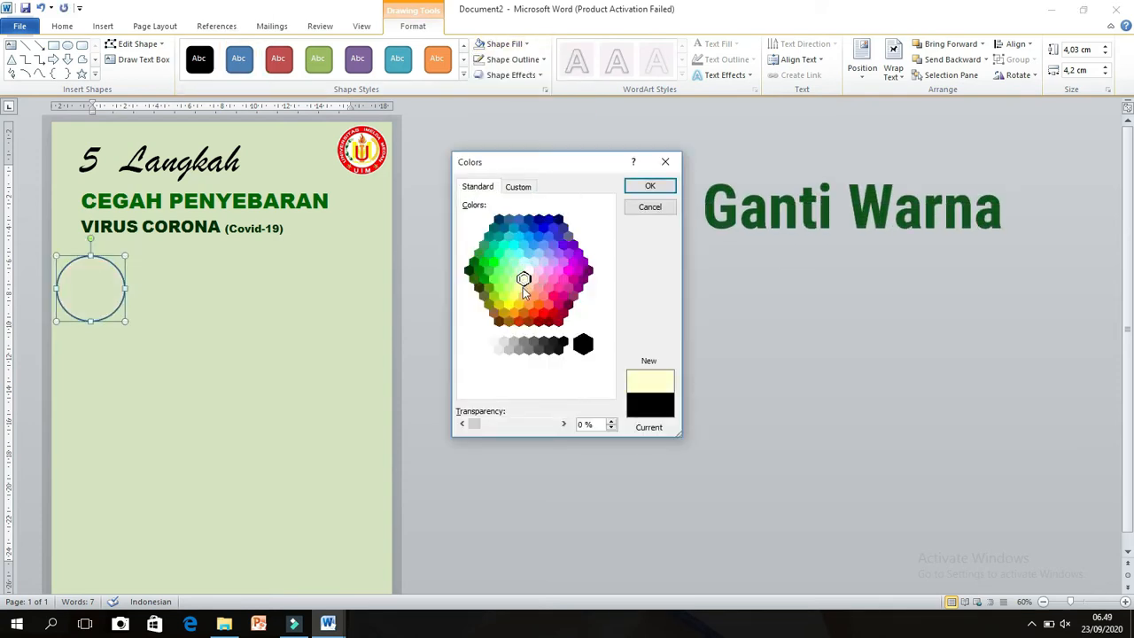
pyautogui.click(645, 186)
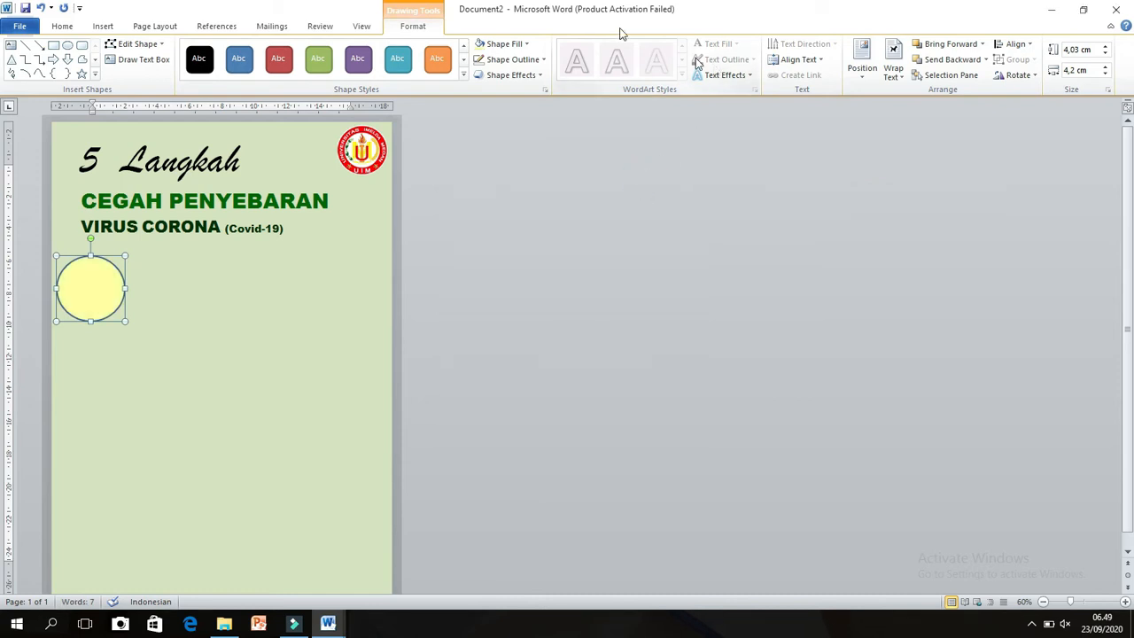
pyautogui.click(512, 60)
pyautogui.click(526, 204)
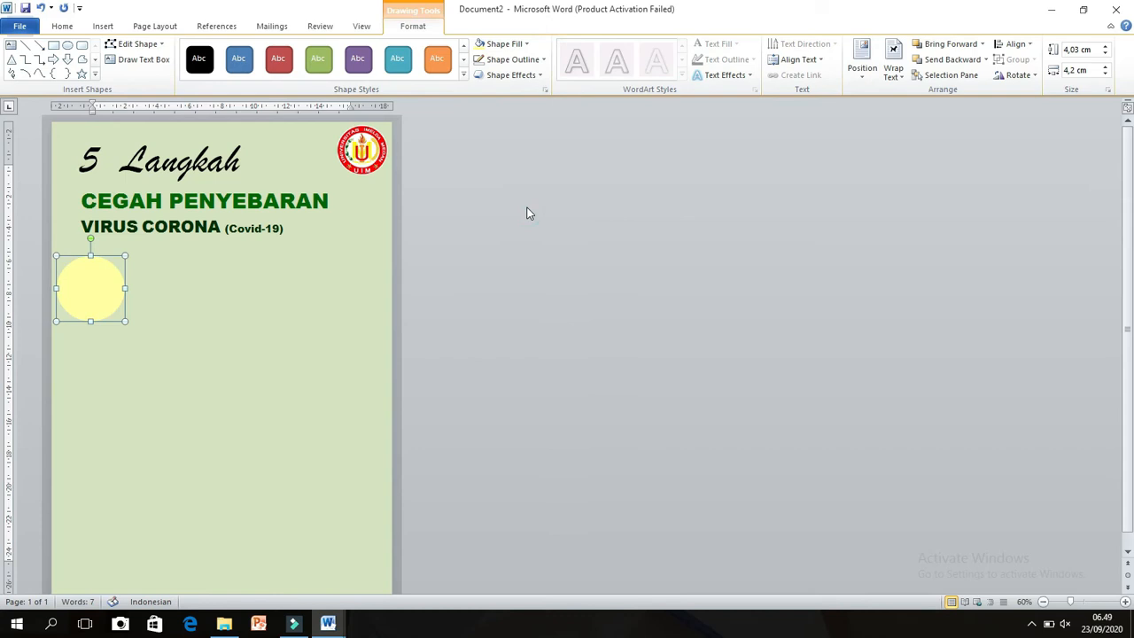
# Copy the yellow circle and paste four duplicates to make five circles
pyautogui.hotkey('ctrl', 'c')
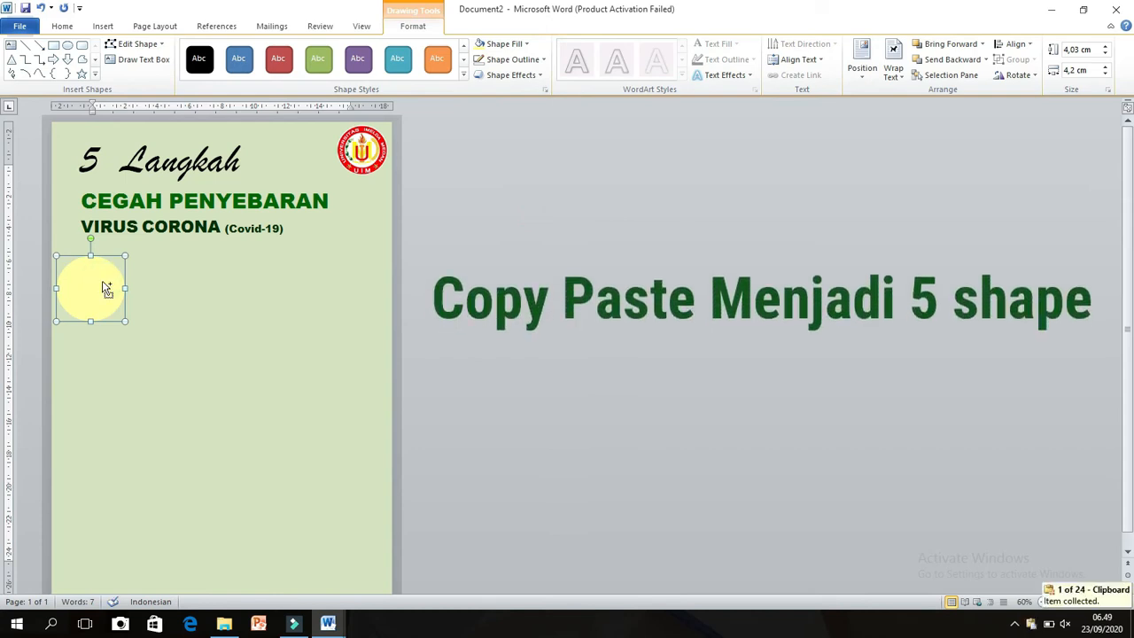
pyautogui.hotkey('ctrl', 'v')
pyautogui.hotkey('ctrl', 'v')
pyautogui.hotkey('ctrl', 'v')
pyautogui.hotkey('ctrl', 'v')
# Arrange the four copied circles in an arc curving from the first circle down to the page's bottom edge
pyautogui.scroll(-1, 105, 288)
pyautogui.moveTo(218, 280); pyautogui.dragTo(311, 395)
pyautogui.moveTo(197, 278); pyautogui.dragTo(283, 327)
pyautogui.moveTo(306, 478); pyautogui.dragTo(283, 494)
pyautogui.moveTo(301, 393); pyautogui.dragTo(309, 437)
pyautogui.moveTo(276, 323); pyautogui.dragTo(312, 351)
pyautogui.moveTo(191, 267); pyautogui.dragTo(252, 296)
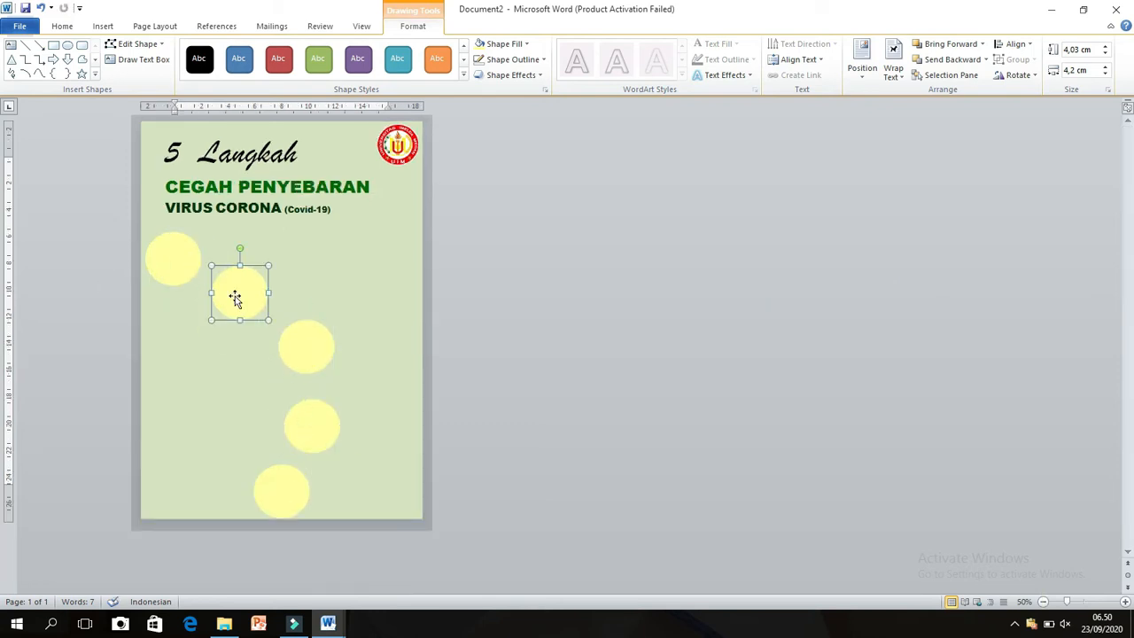
# Fill the second circle with the standard orange and the third circle with light purple
pyautogui.click(527, 45)
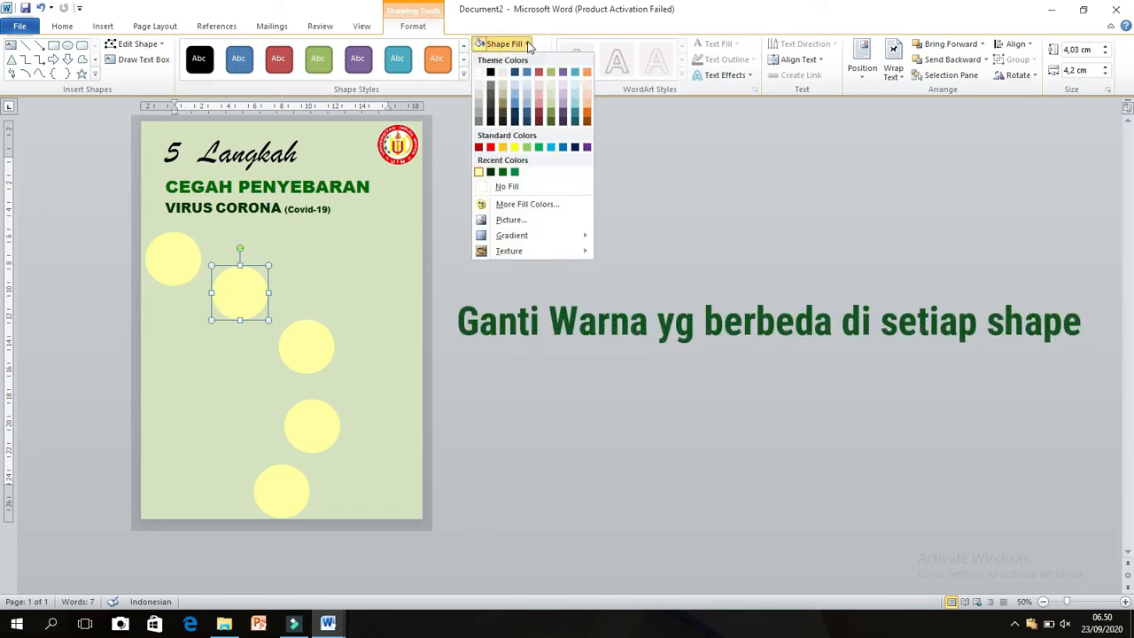
pyautogui.click(503, 148)
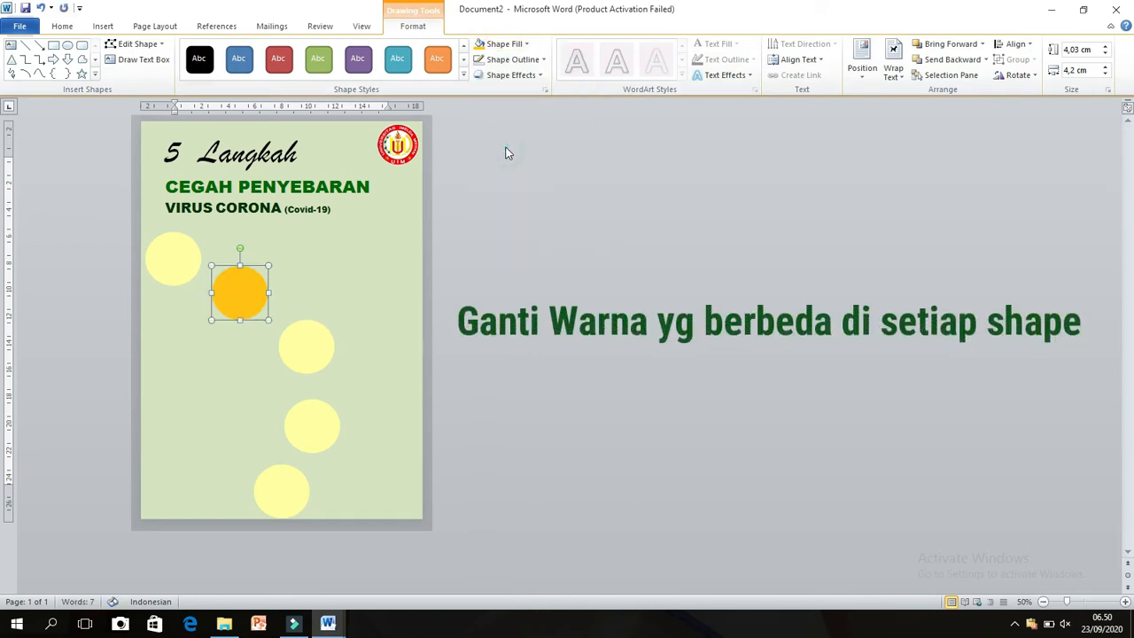
pyautogui.click(318, 342)
pyautogui.click(528, 44)
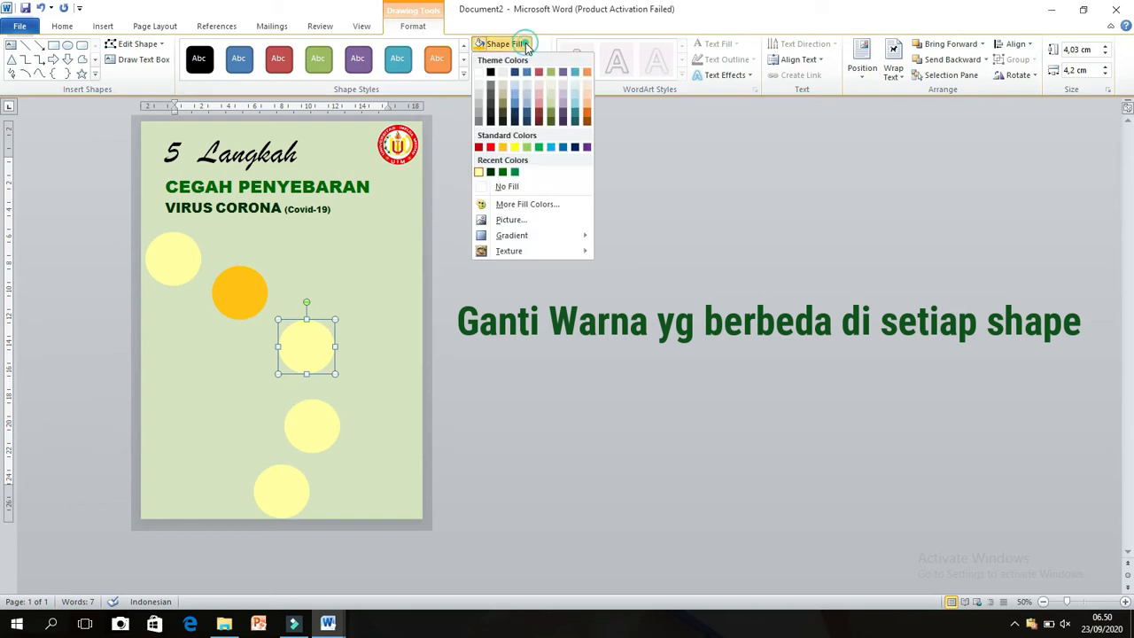
pyautogui.click(484, 205)
pyautogui.click(567, 258)
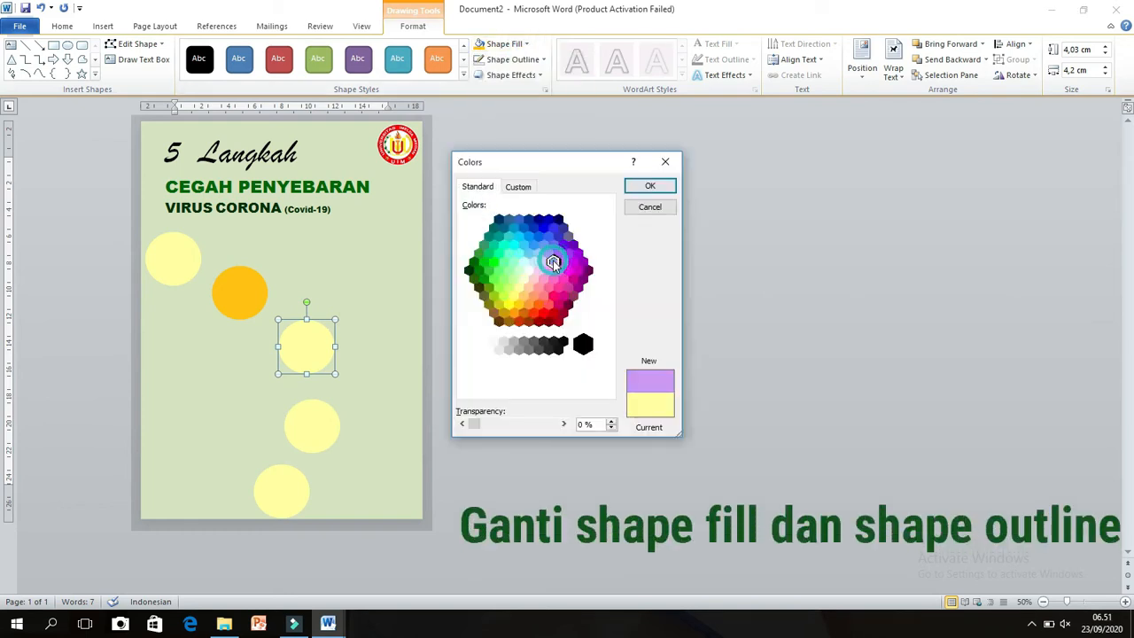
pyautogui.click(650, 186)
# Fill the fourth circle with light aqua blue and the fifth circle at the page's bottom with soft orange
pyautogui.click(299, 438)
pyautogui.click(528, 44)
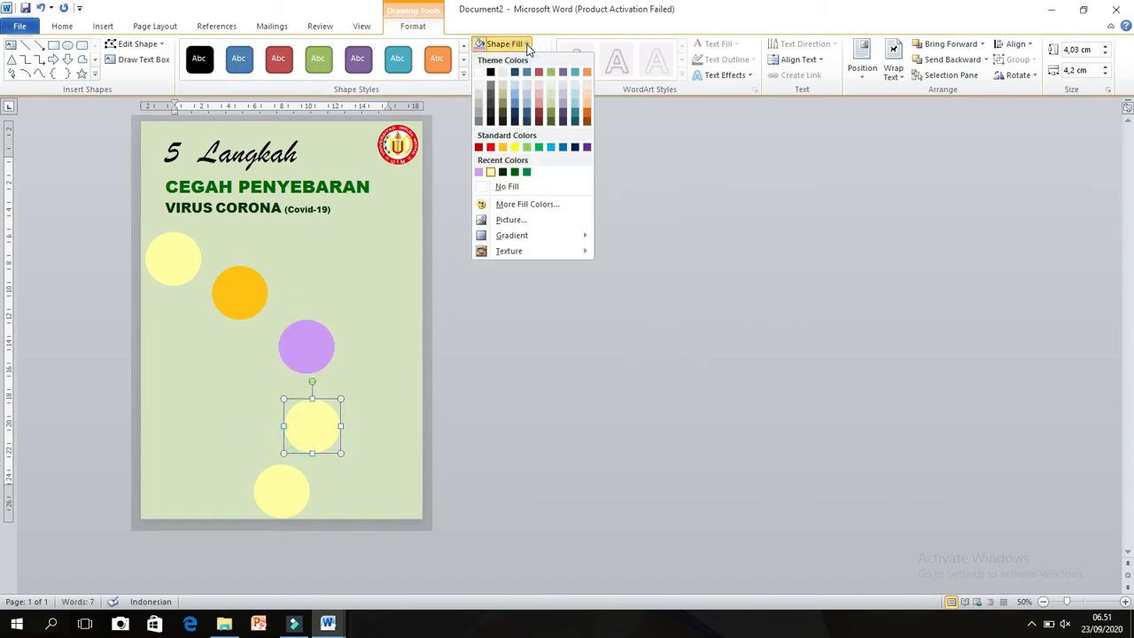
pyautogui.click(575, 96)
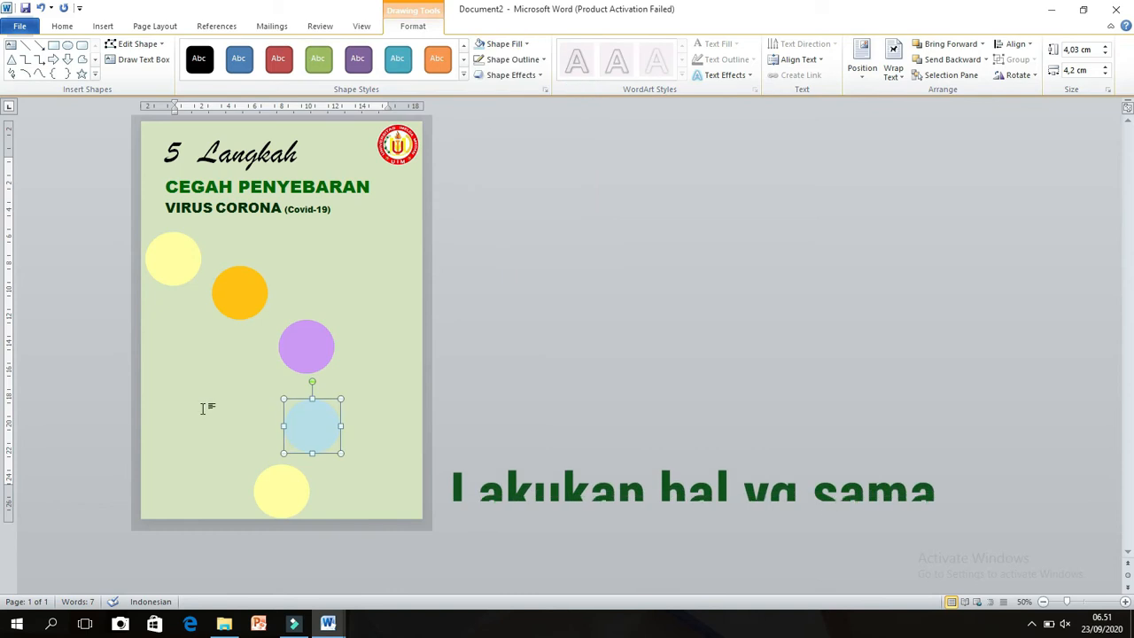
pyautogui.click(266, 501)
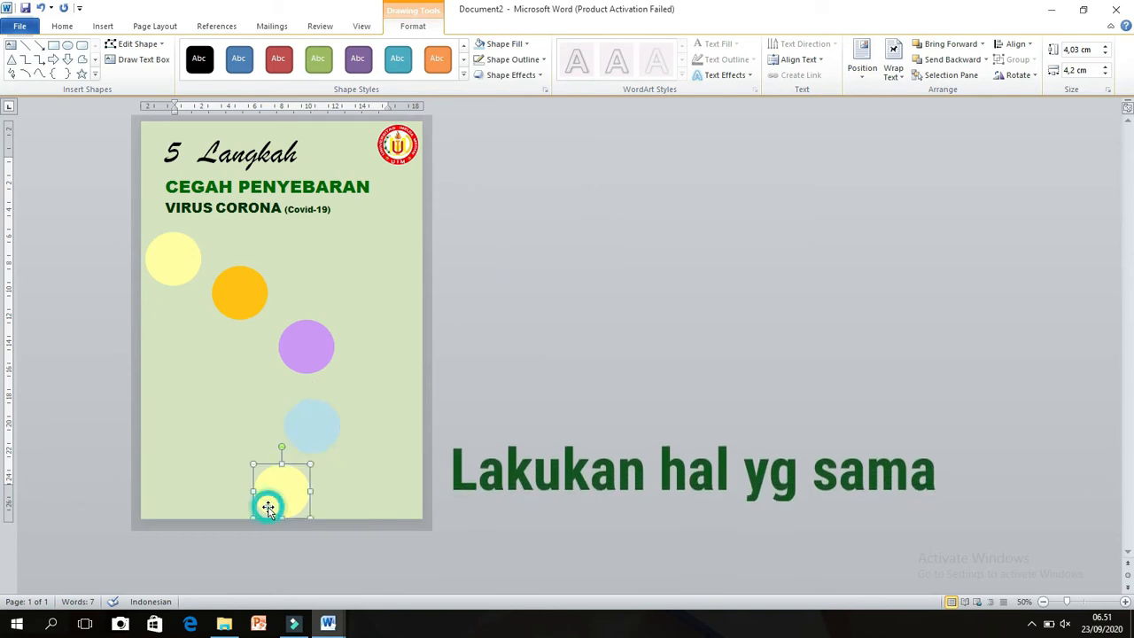
pyautogui.click(527, 45)
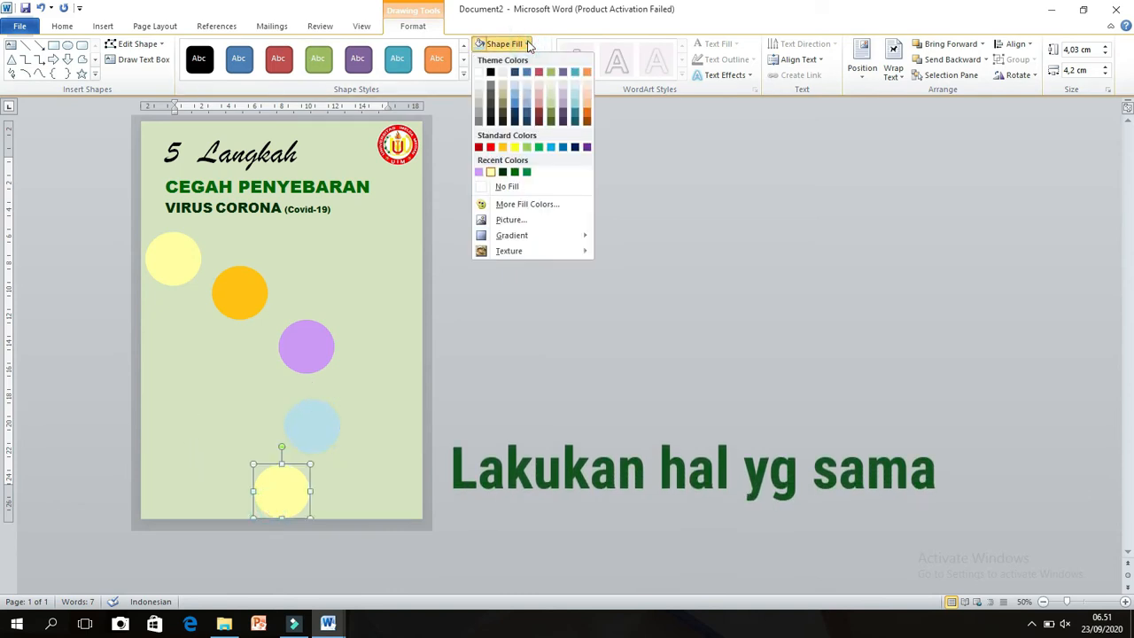
pyautogui.click(527, 203)
pyautogui.click(519, 300)
pyautogui.click(513, 313)
pyautogui.click(637, 186)
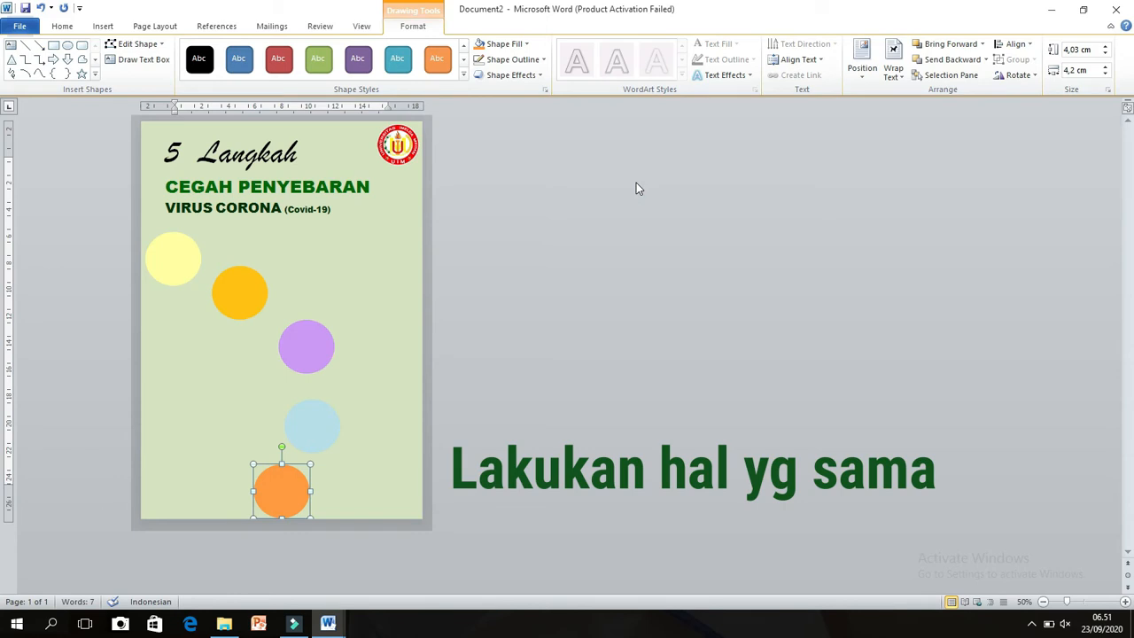
# Insert a 2.54 cm circle at the page's left edge, level with the light blue circle, with white fill and outline
pyautogui.click(68, 44)
pyautogui.moveTo(148, 294)
pyautogui.mouseDown()
pyautogui.moveTo(180, 327)
pyautogui.moveTo(161, 415)
pyautogui.mouseUp()
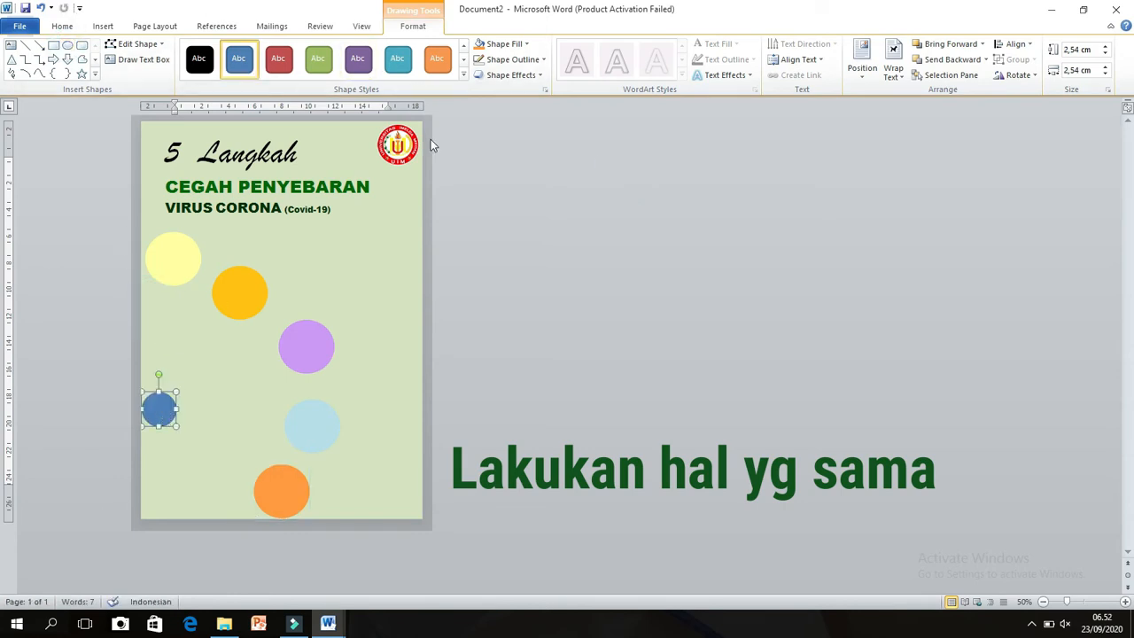
pyautogui.click(526, 43)
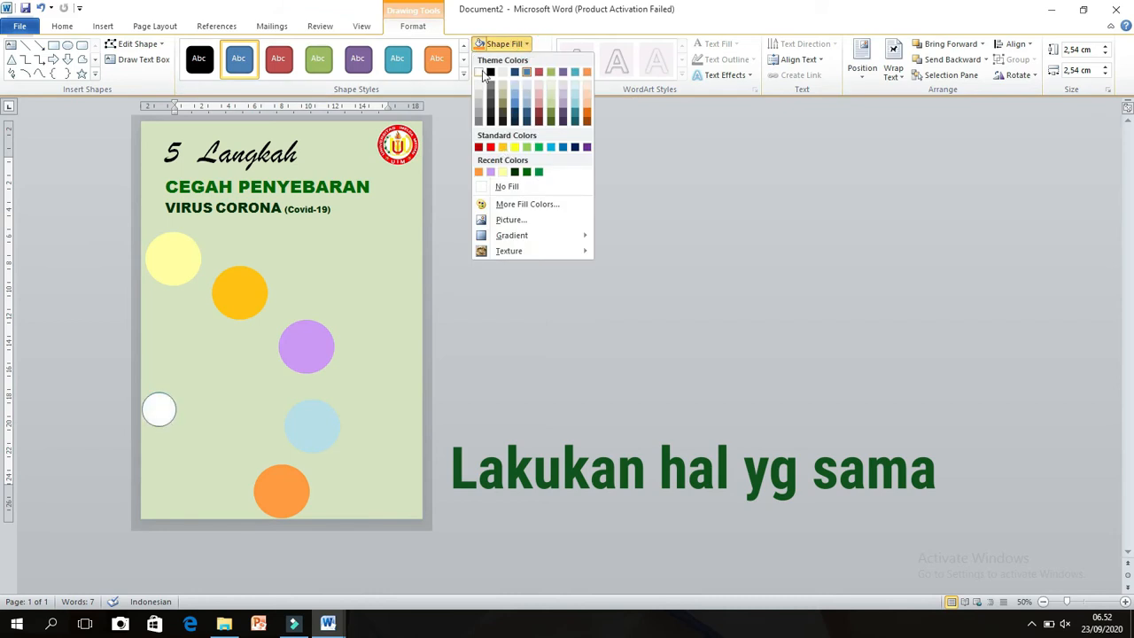
pyautogui.click(481, 73)
pyautogui.click(501, 60)
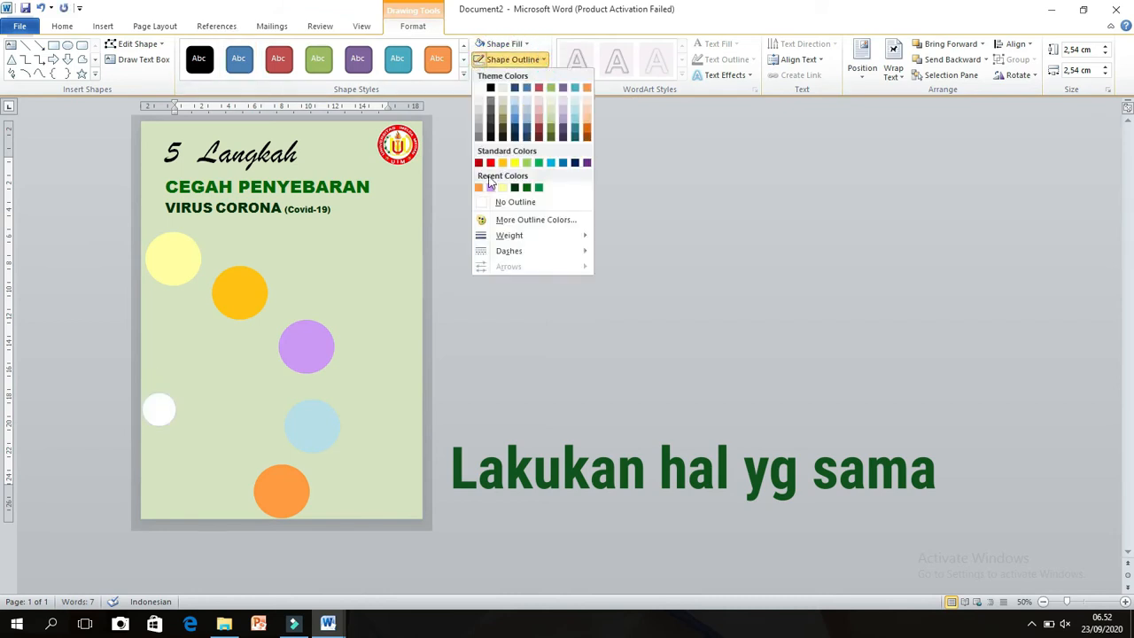
pyautogui.click(480, 88)
# Enlarge the white circle to fill the lower-left part of the page inside the arc, running past the page's left edge
pyautogui.moveTo(172, 425); pyautogui.dragTo(253, 512)
pyautogui.moveTo(197, 390)
pyautogui.mouseDown()
pyautogui.moveTo(197, 362)
pyautogui.moveTo(270, 360)
pyautogui.moveTo(204, 393)
pyautogui.mouseUp()
pyautogui.click(256, 353)
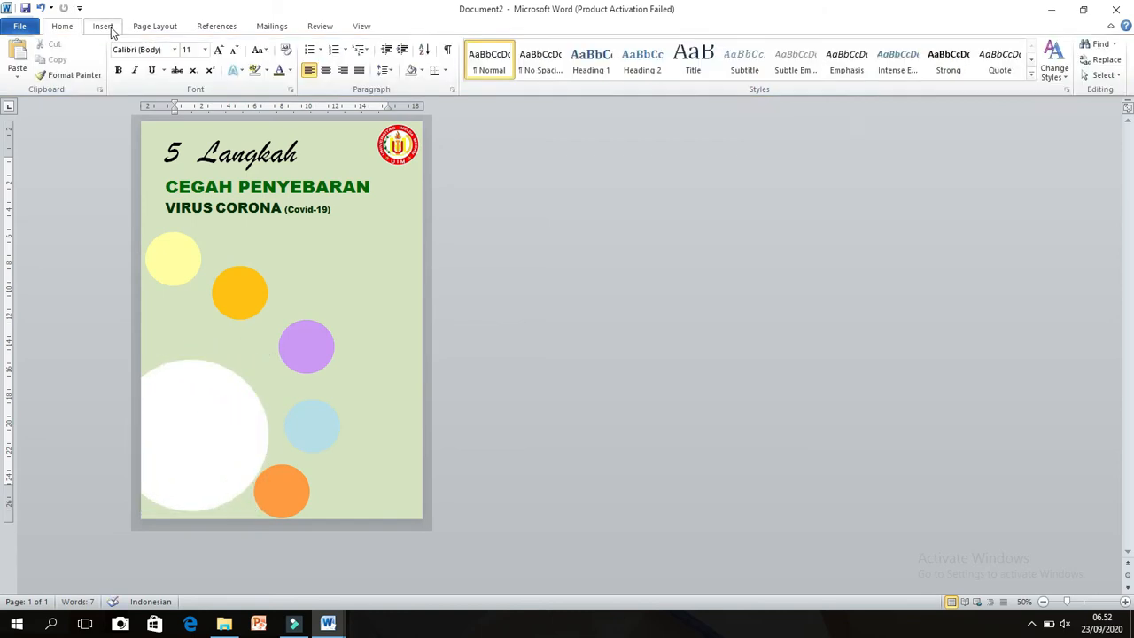
# Copy the hand-washing sticker from Document1 and paste it inside the light yellow circle in Document2
pyautogui.click(104, 27)
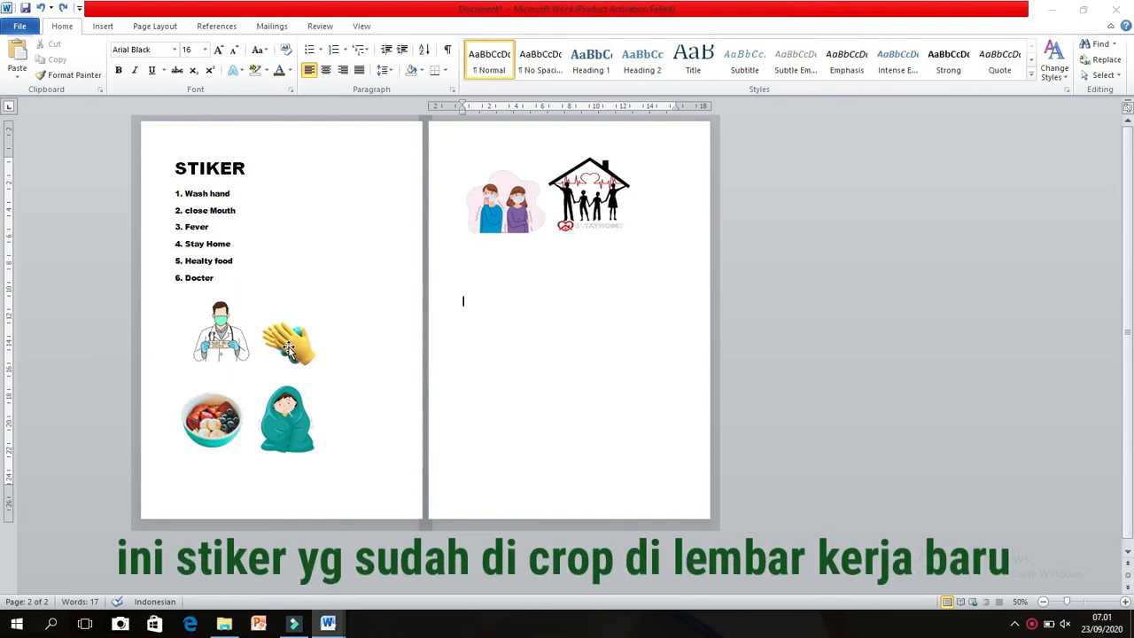
pyautogui.click(292, 344)
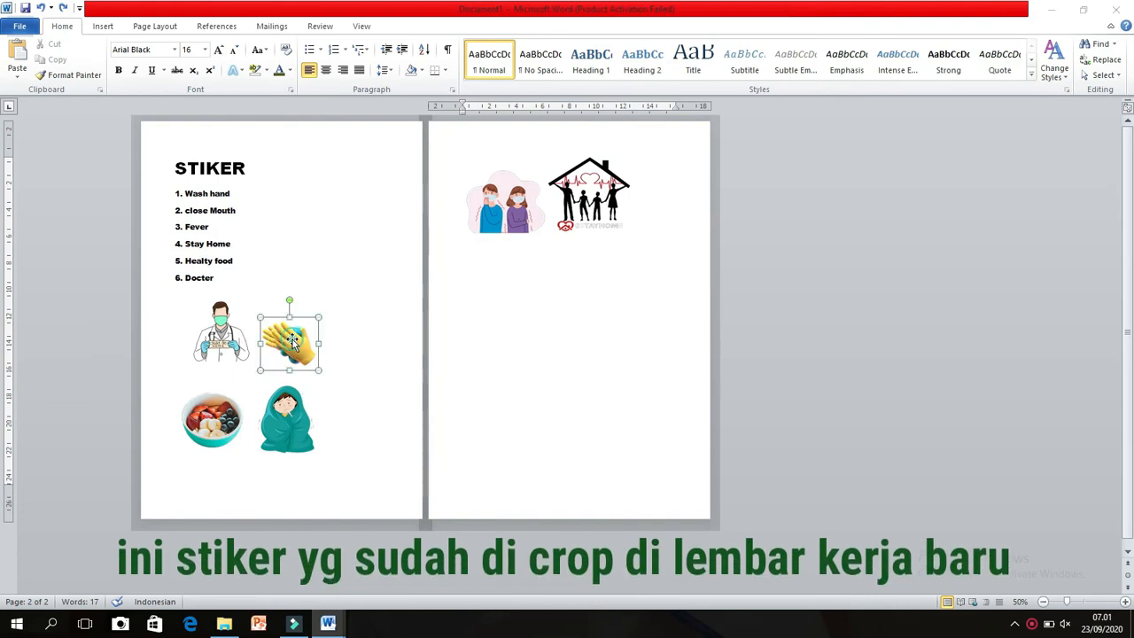
pyautogui.rightClick(293, 340)
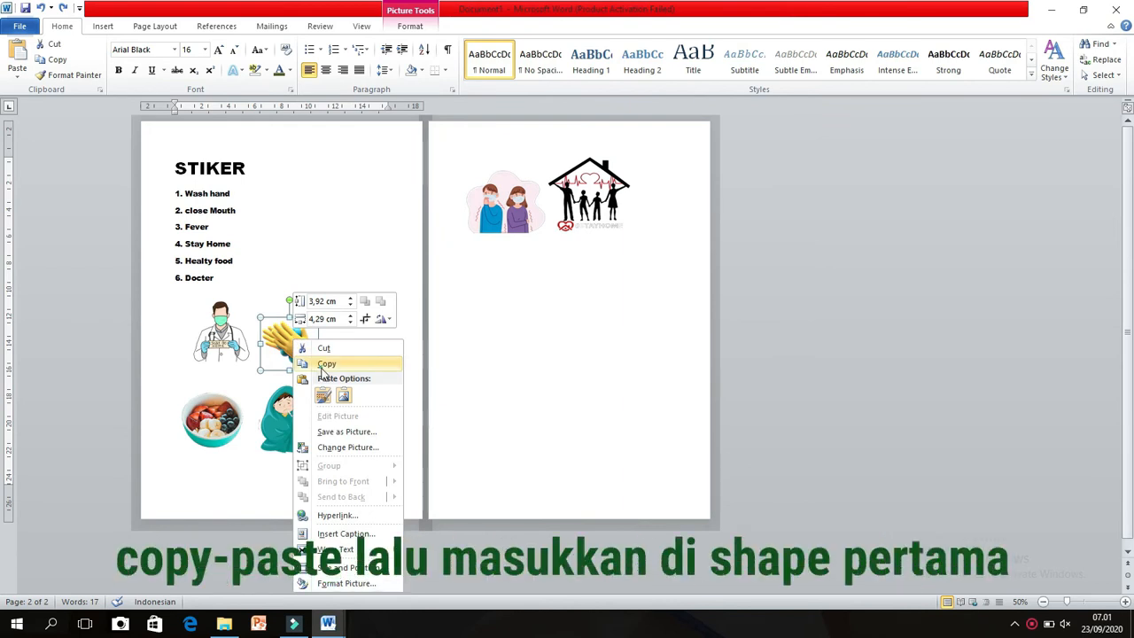
pyautogui.click(324, 364)
pyautogui.moveTo(330, 626)
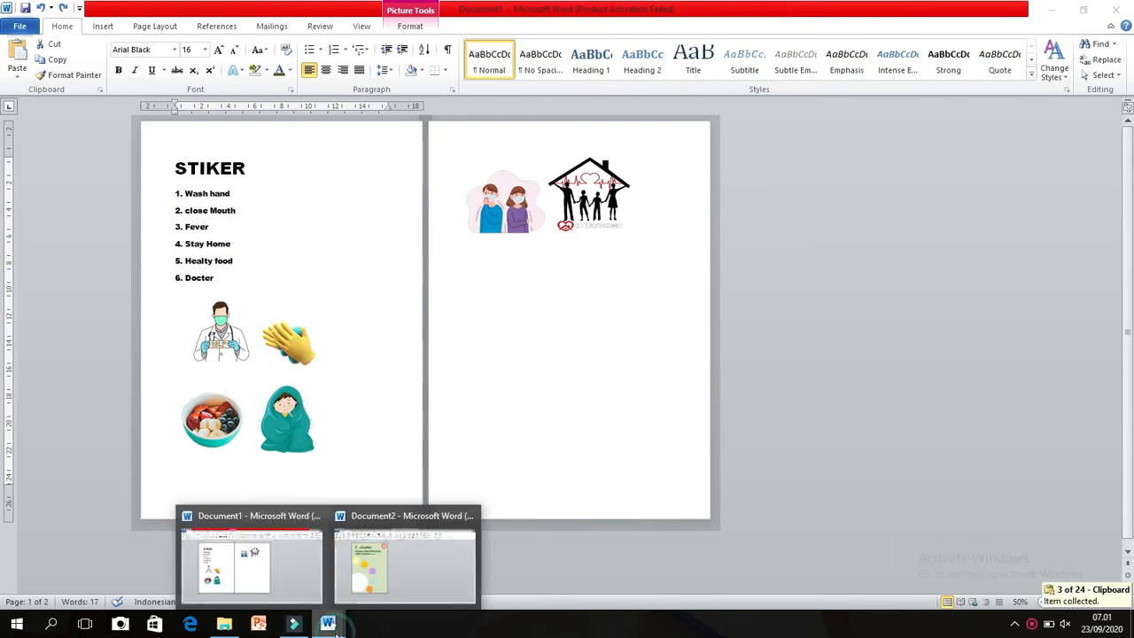
pyautogui.click(399, 592)
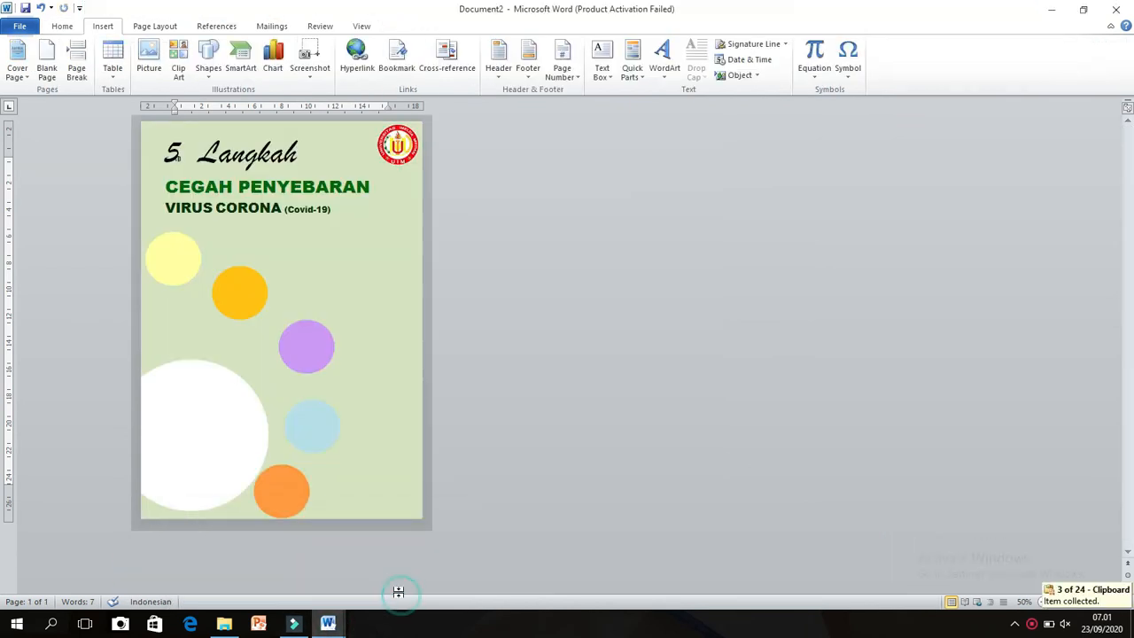
pyautogui.click(179, 265)
pyautogui.hotkey('ctrl', 'v')
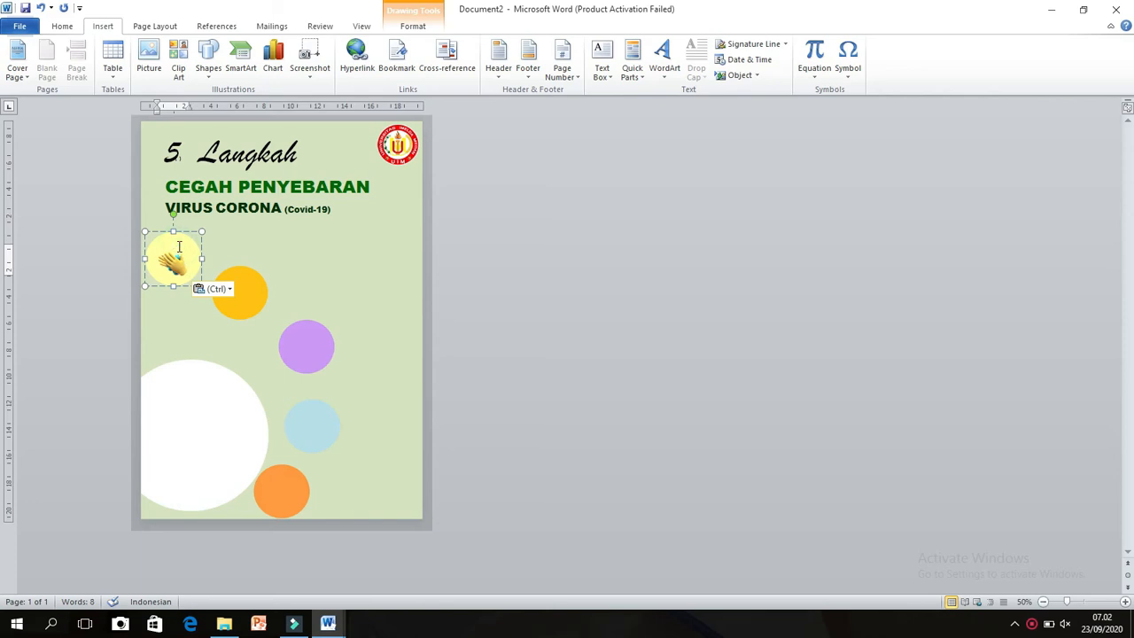
pyautogui.press('Delete')
# Copy the masked couple sticker from Document1 and paste it inside the second circle of the poster
pyautogui.click(235, 291)
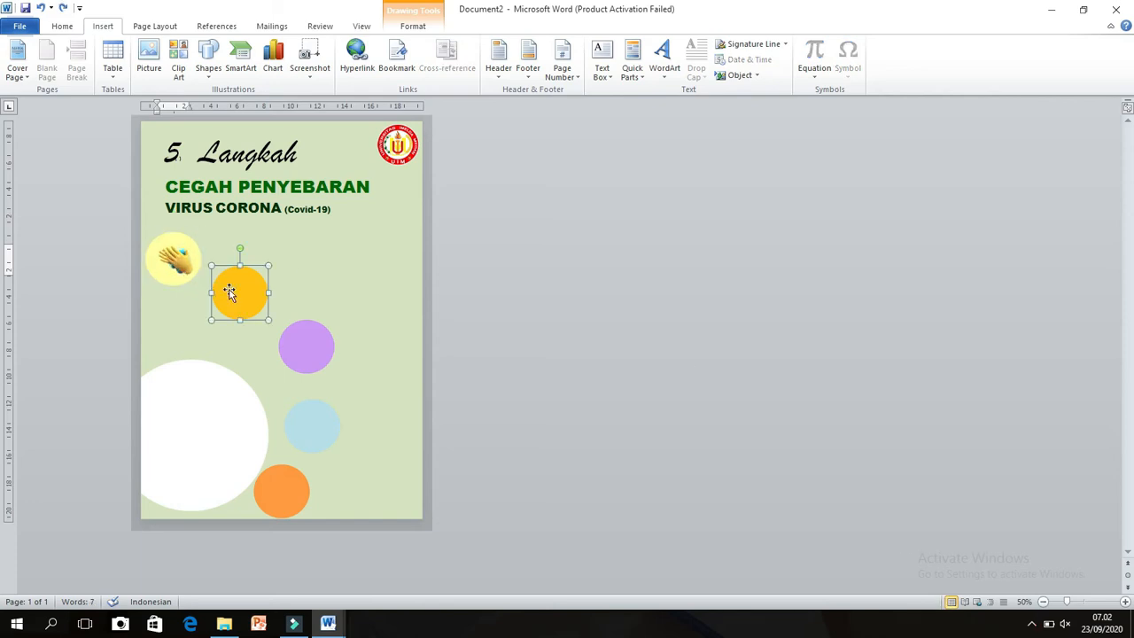
pyautogui.moveTo(328, 624)
pyautogui.click(306, 562)
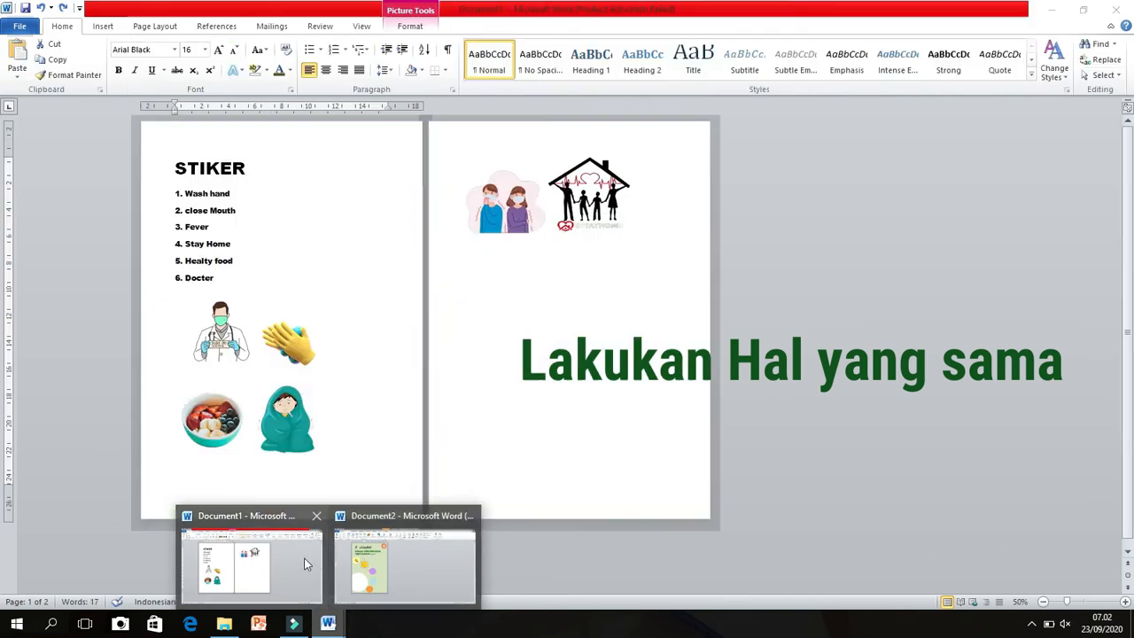
pyautogui.rightClick(499, 198)
pyautogui.press('Escape')
pyautogui.click(329, 626)
pyautogui.click(258, 540)
pyautogui.click(335, 633)
pyautogui.click(372, 592)
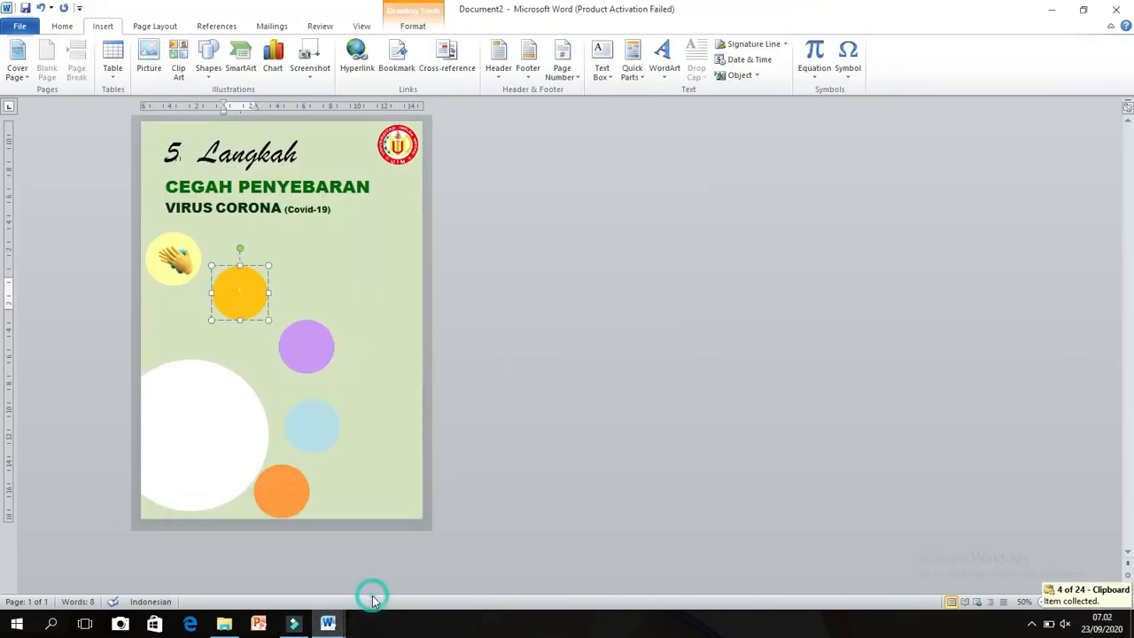
pyautogui.hotkey('ctrl', 'v')
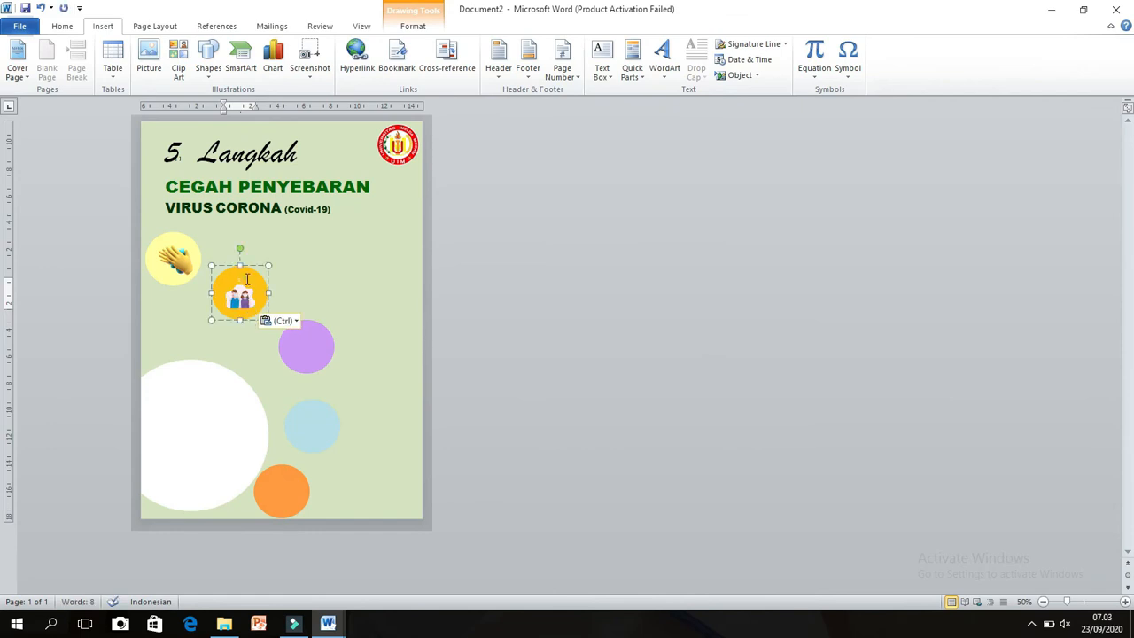
# Copy the fever sticker from Document1 into the poster's purple circle and remove the empty space above it
pyautogui.click(306, 341)
pyautogui.click(328, 624)
pyautogui.click(252, 560)
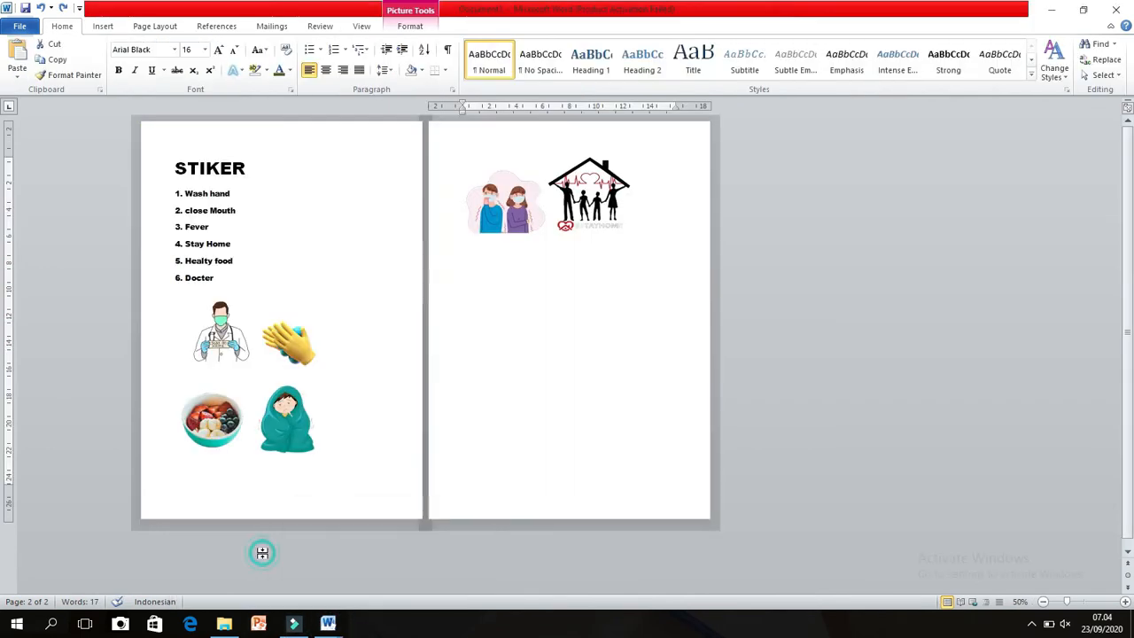
pyautogui.rightClick(308, 436)
pyautogui.click(342, 200)
pyautogui.click(328, 624)
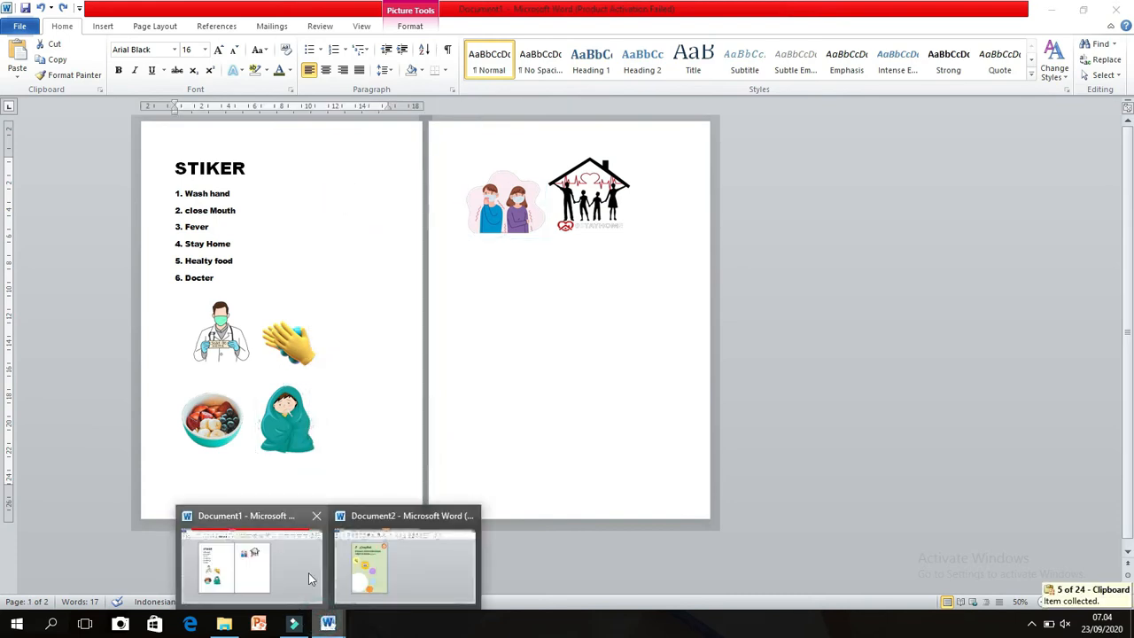
pyautogui.click(372, 592)
pyautogui.click(312, 360)
pyautogui.hotkey('ctrl', 'v')
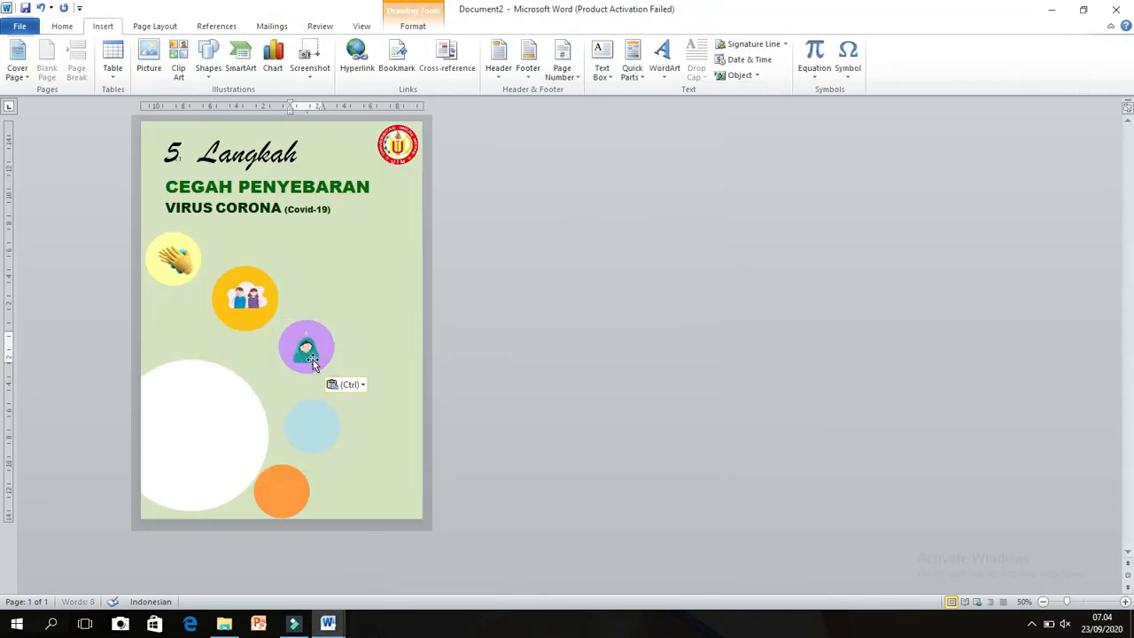
pyautogui.click(314, 335)
pyautogui.press('BackSpace')
# Copy the stay-home family sticker from Document1 and paste it inside the poster's light blue circle
pyautogui.click(311, 431)
pyautogui.moveTo(328, 624)
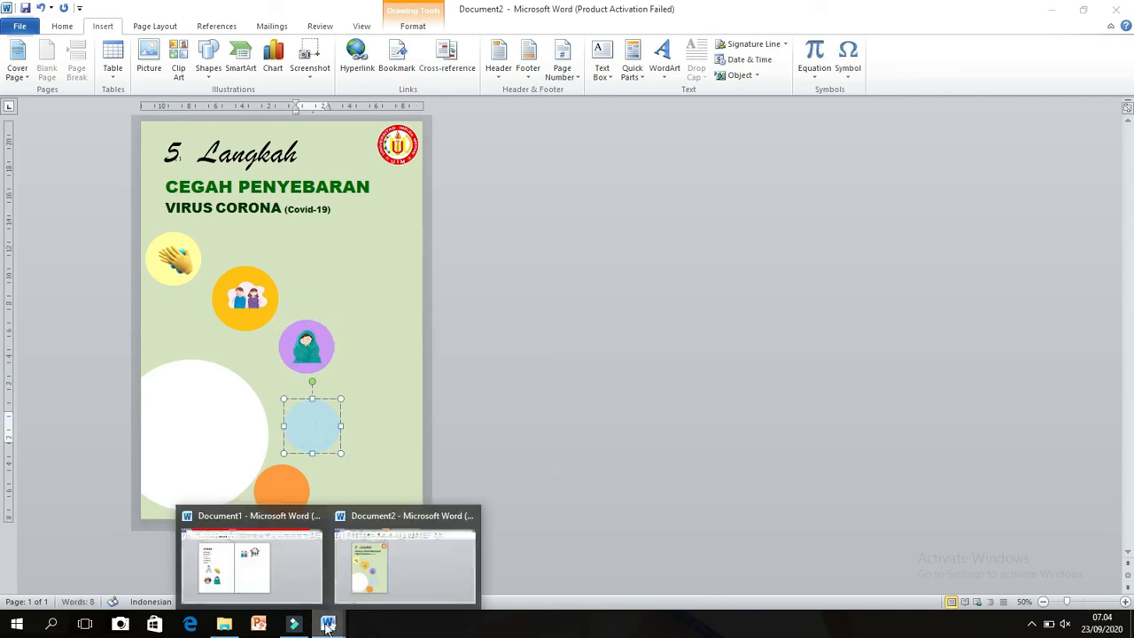
pyautogui.click(257, 563)
pyautogui.click(600, 221)
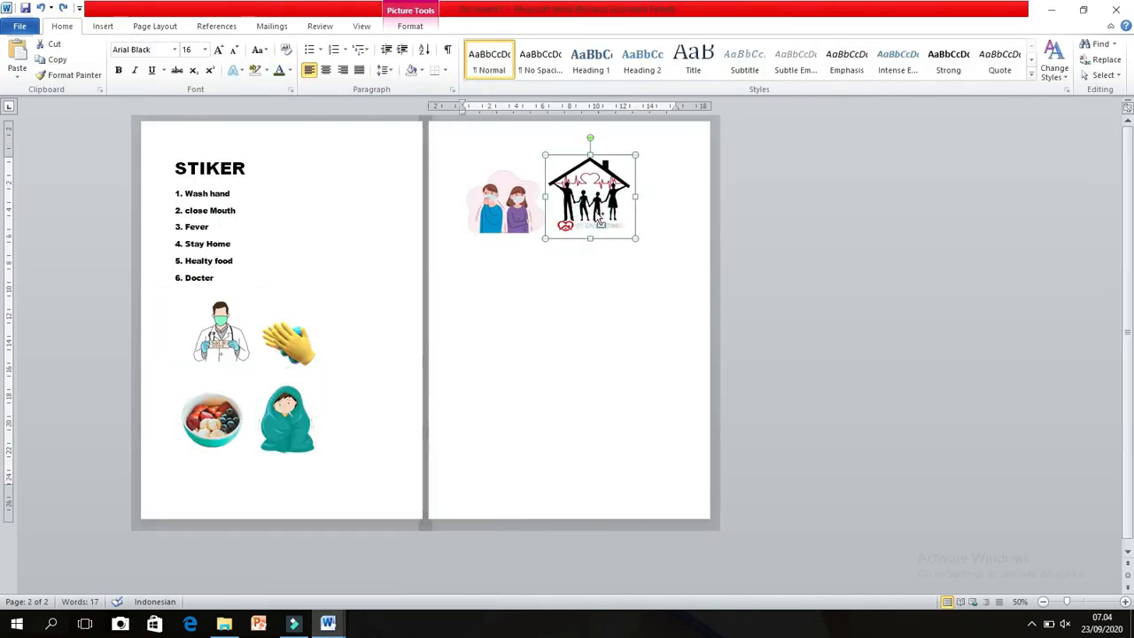
pyautogui.hotkey('ctrl', 'c')
pyautogui.moveTo(328, 623)
pyautogui.click(418, 544)
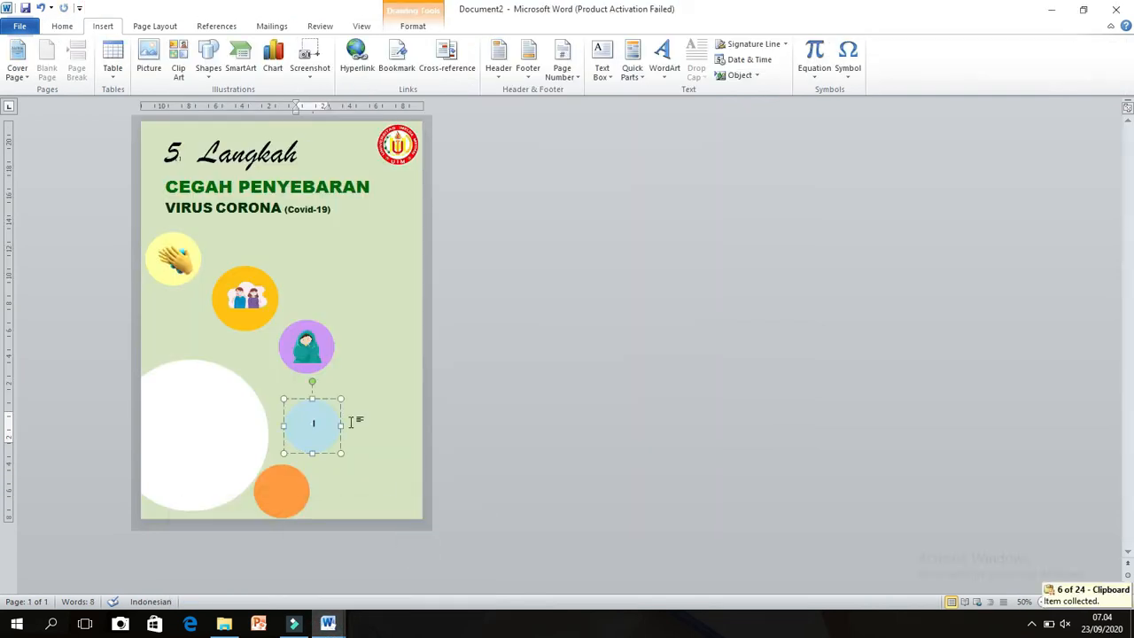
pyautogui.hotkey('ctrl', 'v')
# Copy the healthy food bowl sticker from Document1 and paste it inside the poster's bottom orange circle
pyautogui.moveTo(324, 626)
pyautogui.click(266, 563)
pyautogui.click(209, 438)
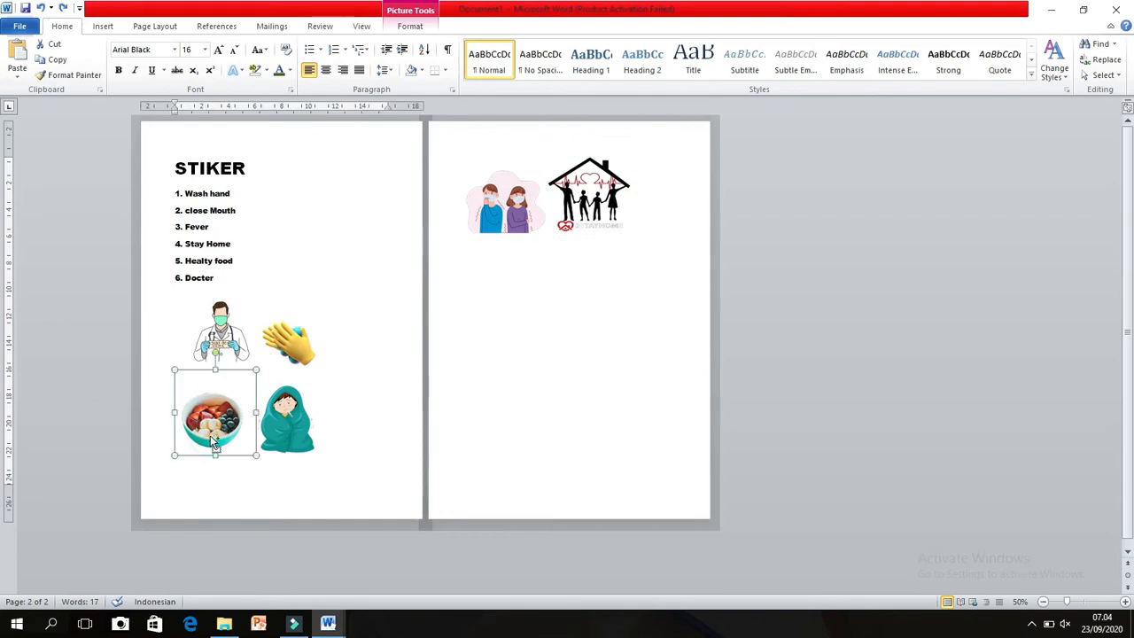
pyautogui.hotkey('ctrl', 'c')
pyautogui.moveTo(328, 624)
pyautogui.click(376, 564)
pyautogui.click(287, 495)
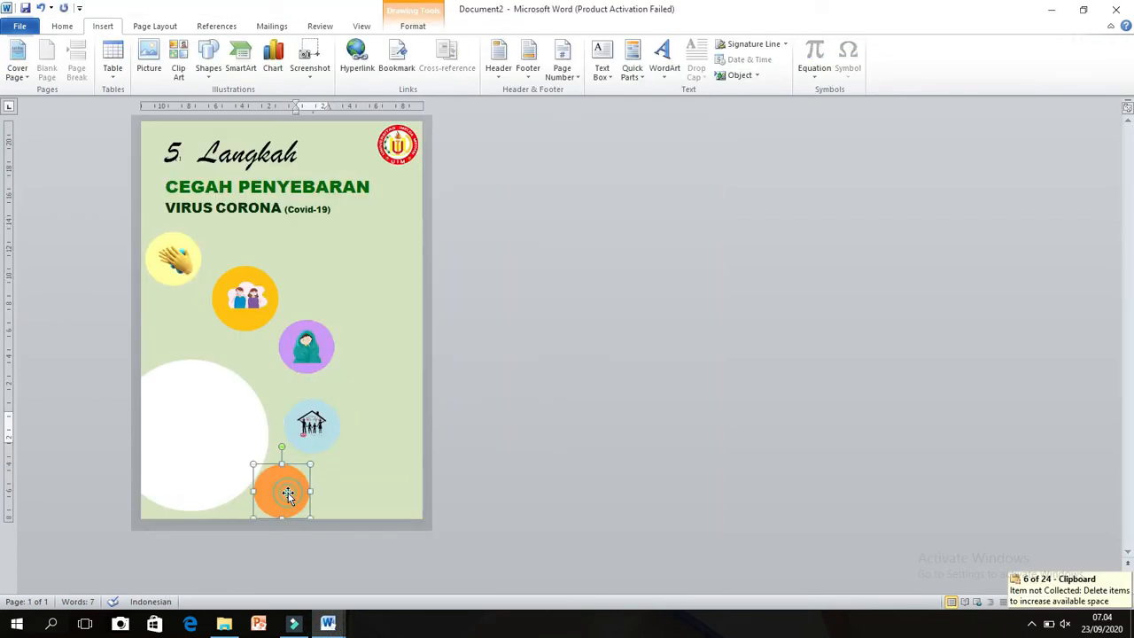
pyautogui.hotkey('ctrl', 'v')
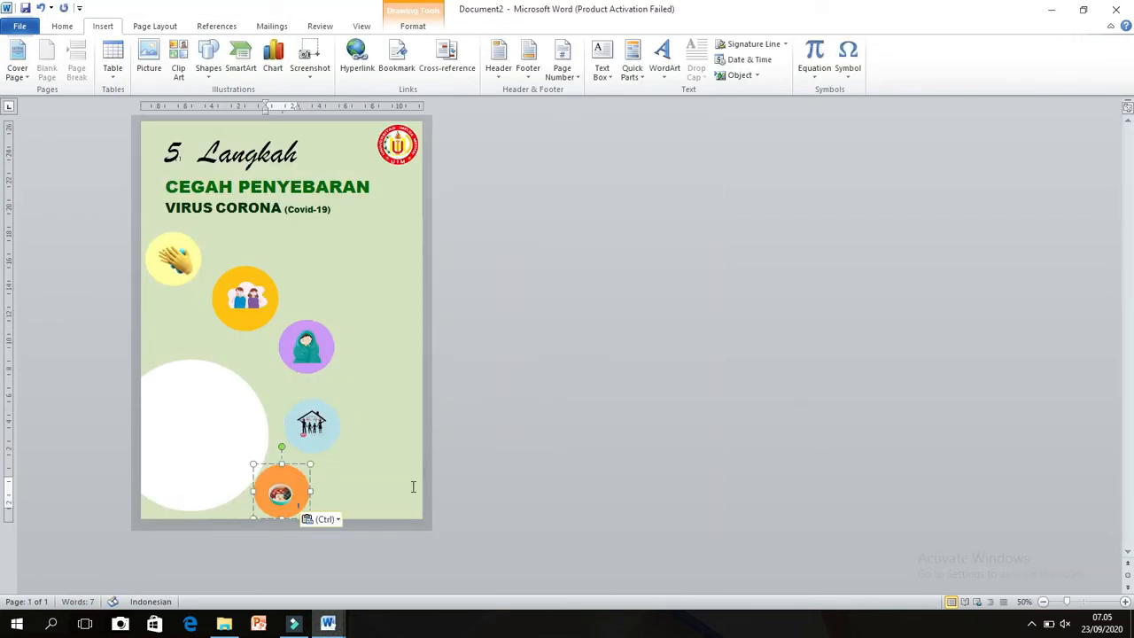
pyautogui.click(494, 458)
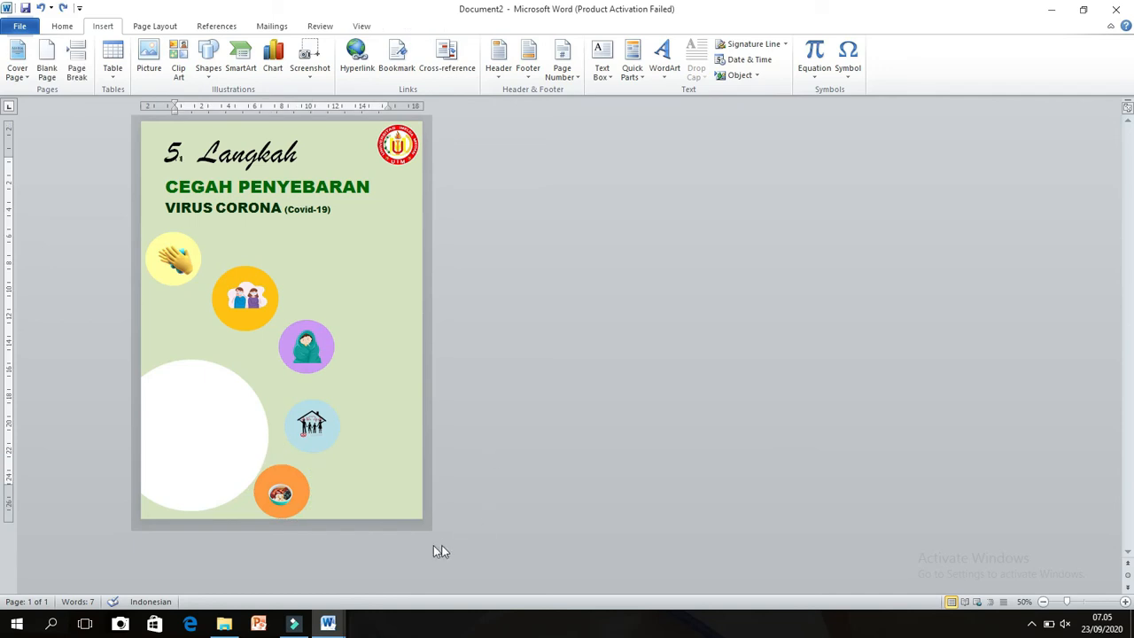
# Copy the masked doctor sticker from Document1 and paste it inside the poster's large white circle
pyautogui.moveTo(328, 624)
pyautogui.click(261, 569)
pyautogui.click(220, 333)
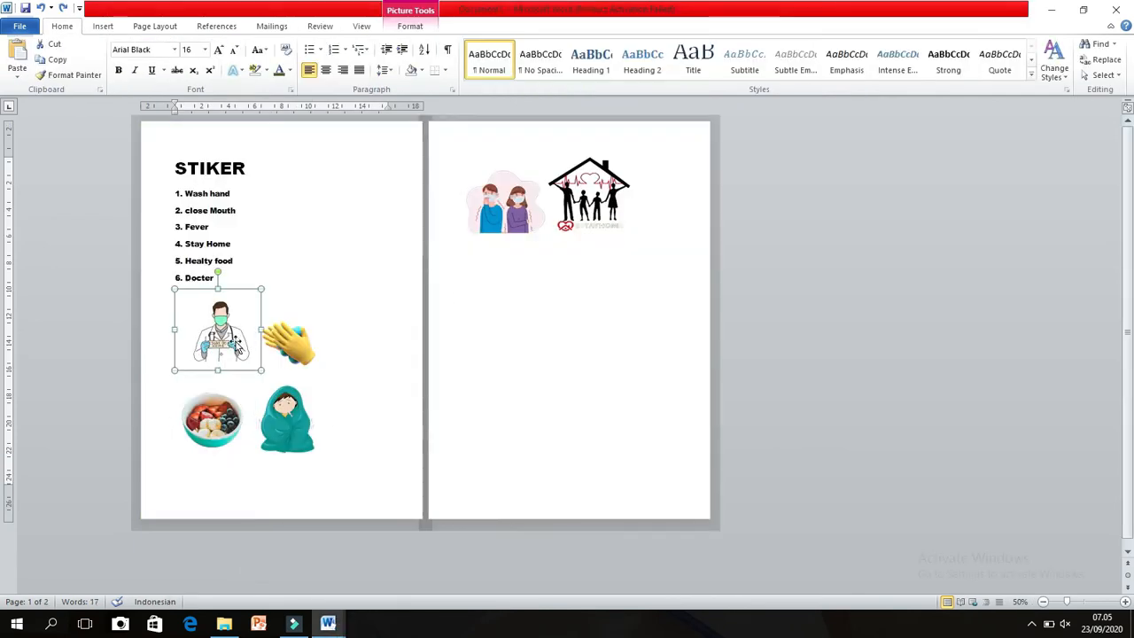
pyautogui.rightClick(246, 332)
pyautogui.click(271, 362)
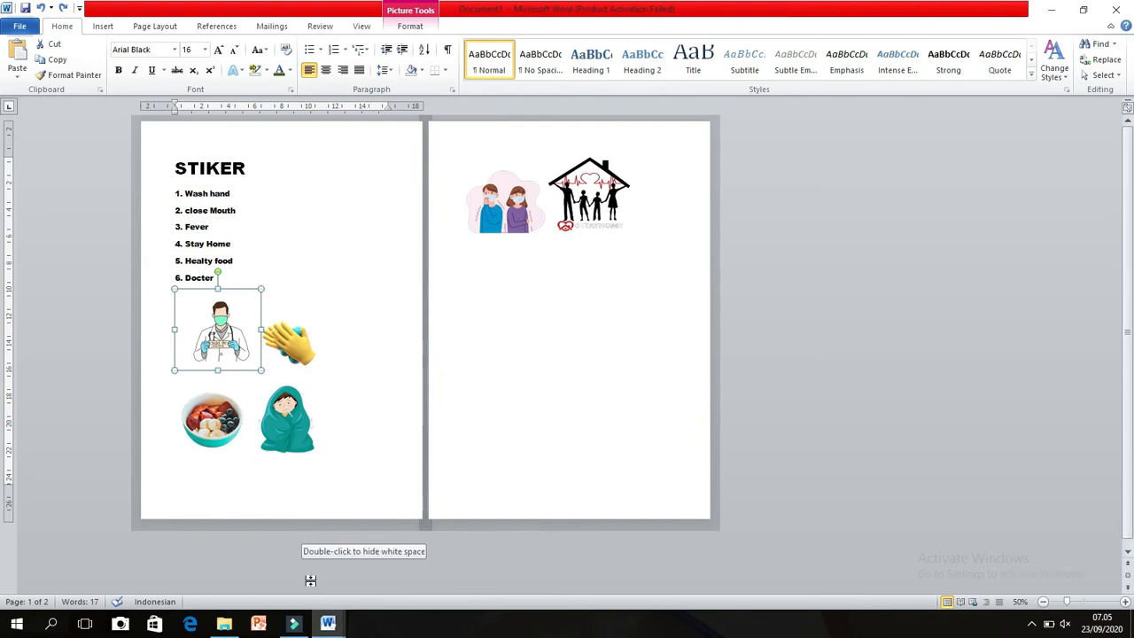
pyautogui.moveTo(327, 624)
pyautogui.click(374, 582)
pyautogui.hotkey('ctrl', 'v')
pyautogui.click(205, 449)
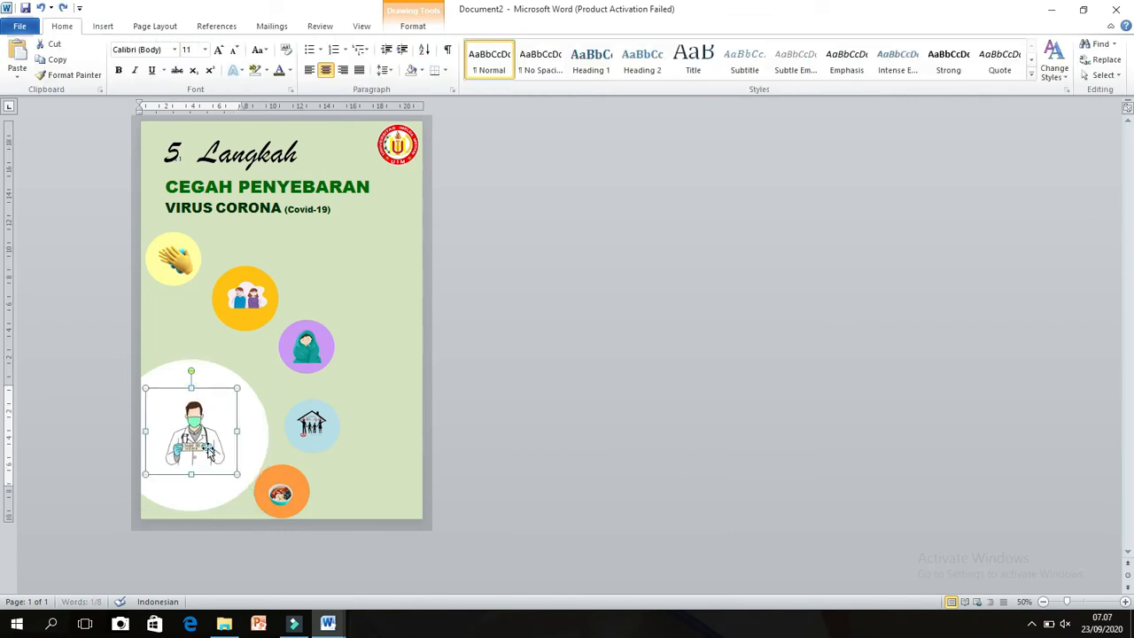
# Enlarge the large white circle upward, and stretch the doctor sticker inside it to be taller and slightly wider
pyautogui.click(223, 383)
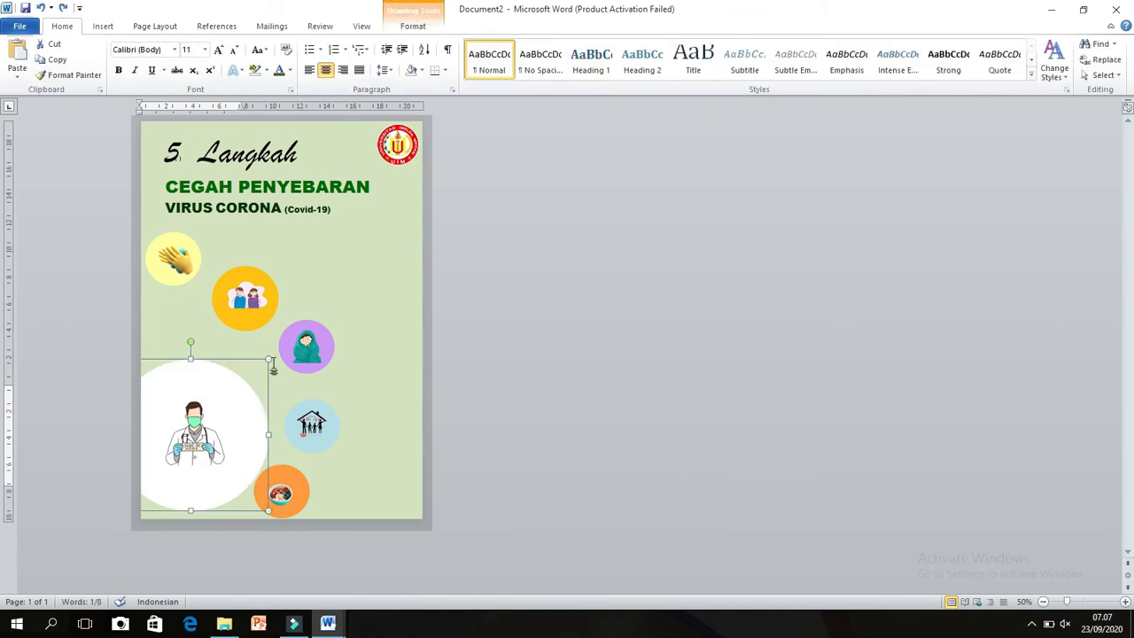
pyautogui.moveTo(269, 357); pyautogui.dragTo(275, 329)
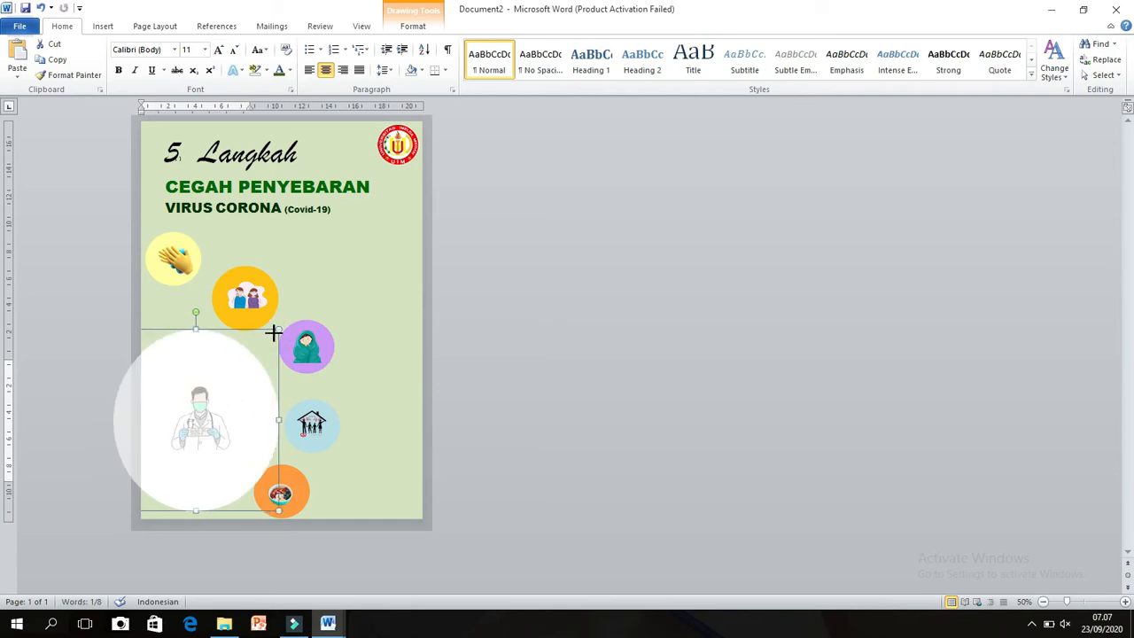
pyautogui.click(186, 394)
pyautogui.moveTo(191, 364); pyautogui.dragTo(193, 353)
pyautogui.moveTo(194, 480); pyautogui.dragTo(194, 491)
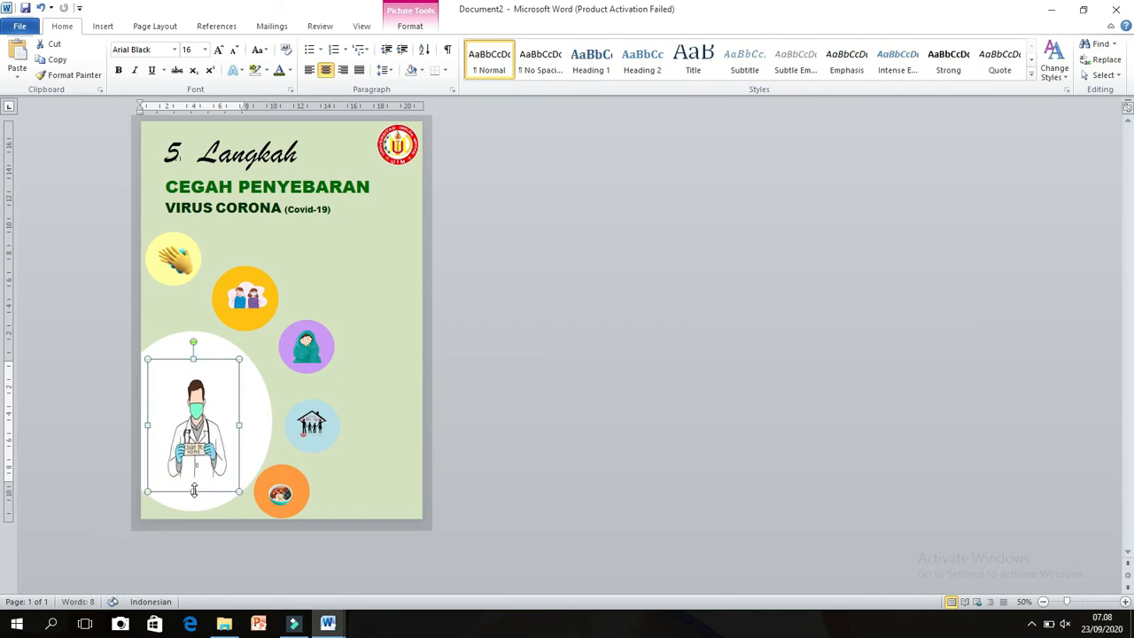
pyautogui.moveTo(145, 424); pyautogui.dragTo(140, 425)
pyautogui.click(570, 413)
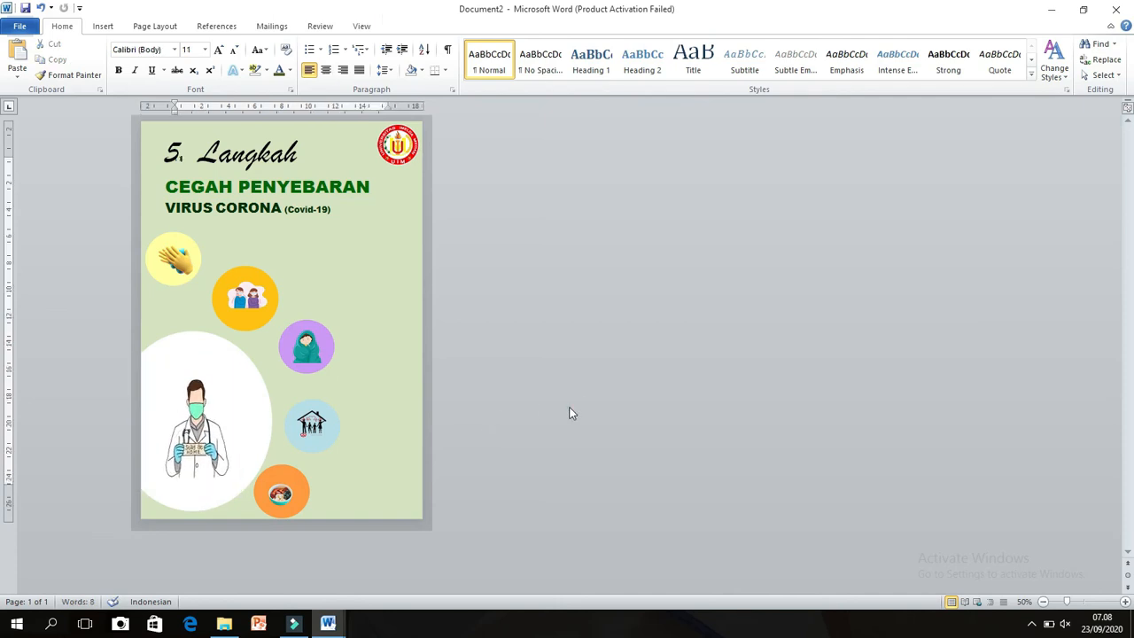
# Draw a narrow text box about 2.54 cm high and 0.75 cm wide beside the yellow hand-washing circle
pyautogui.click(104, 27)
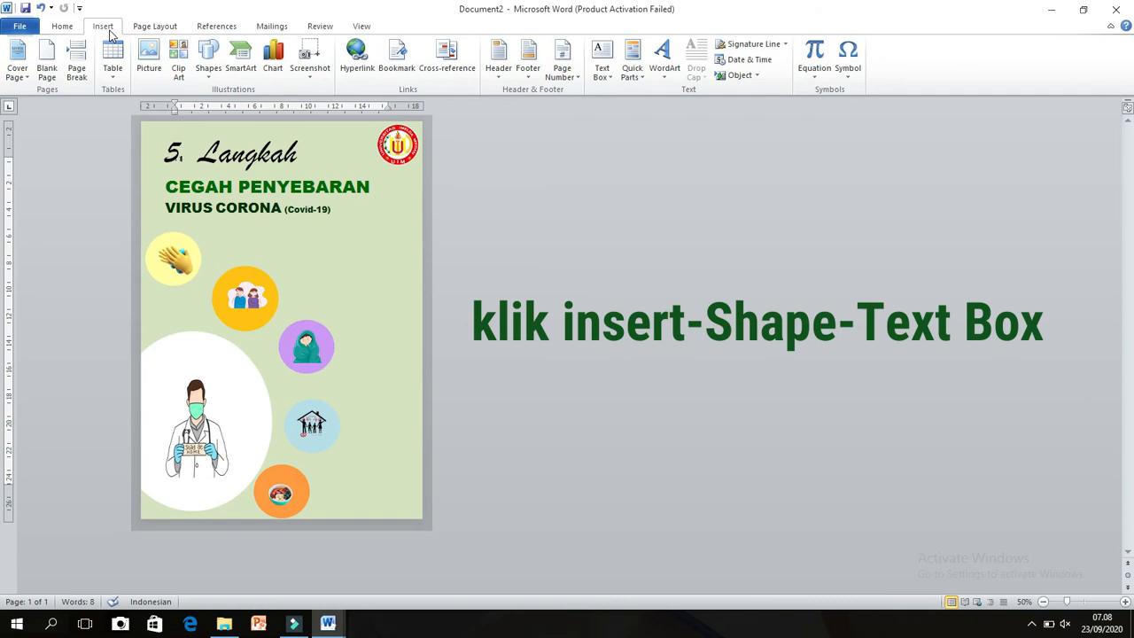
pyautogui.click(208, 62)
pyautogui.click(205, 104)
pyautogui.moveTo(190, 224); pyautogui.dragTo(202, 260)
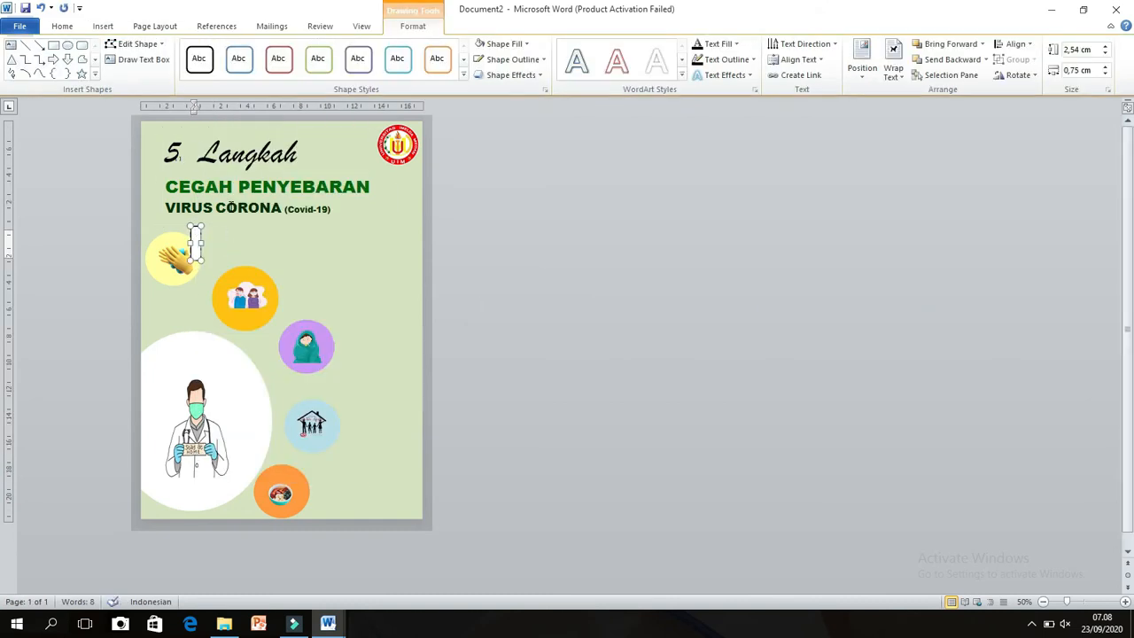
pyautogui.scroll(4, 229, 207)
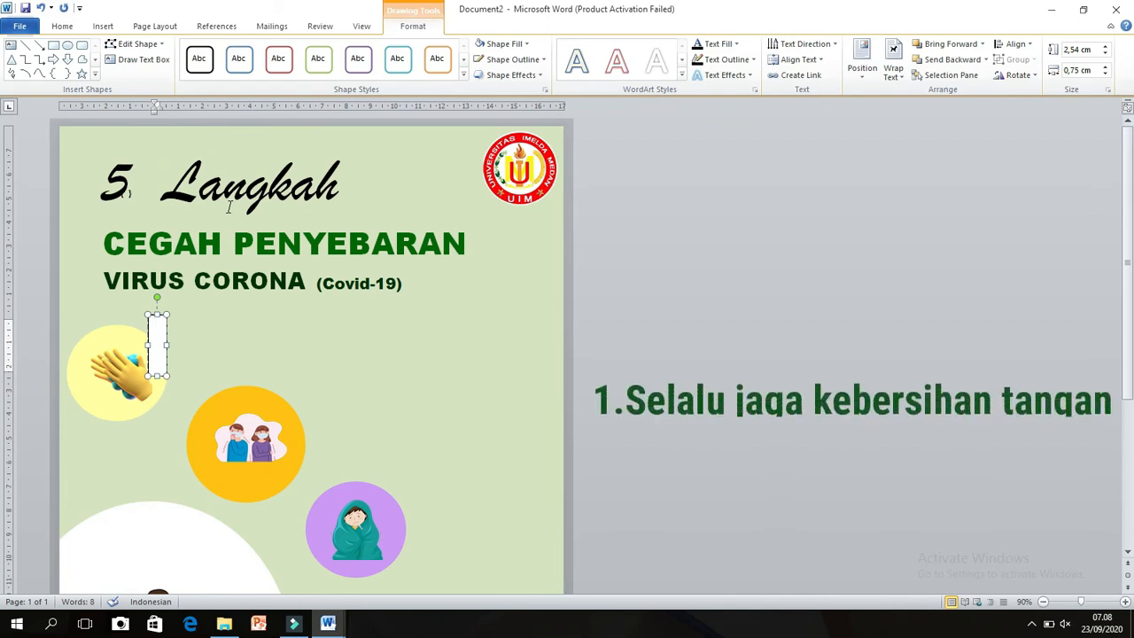